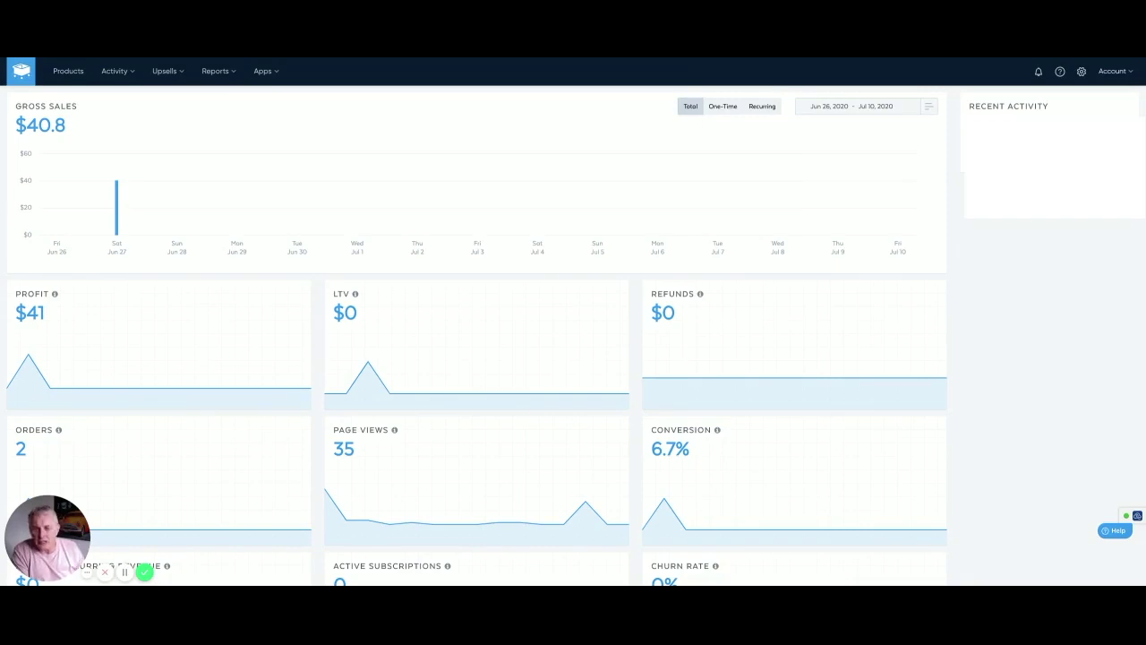
# Scroll the dashboard to review $40.8 gross sales, 2 orders, 35 page views and 6.7% conversion
pyautogui.scroll(-1, 995, 265)
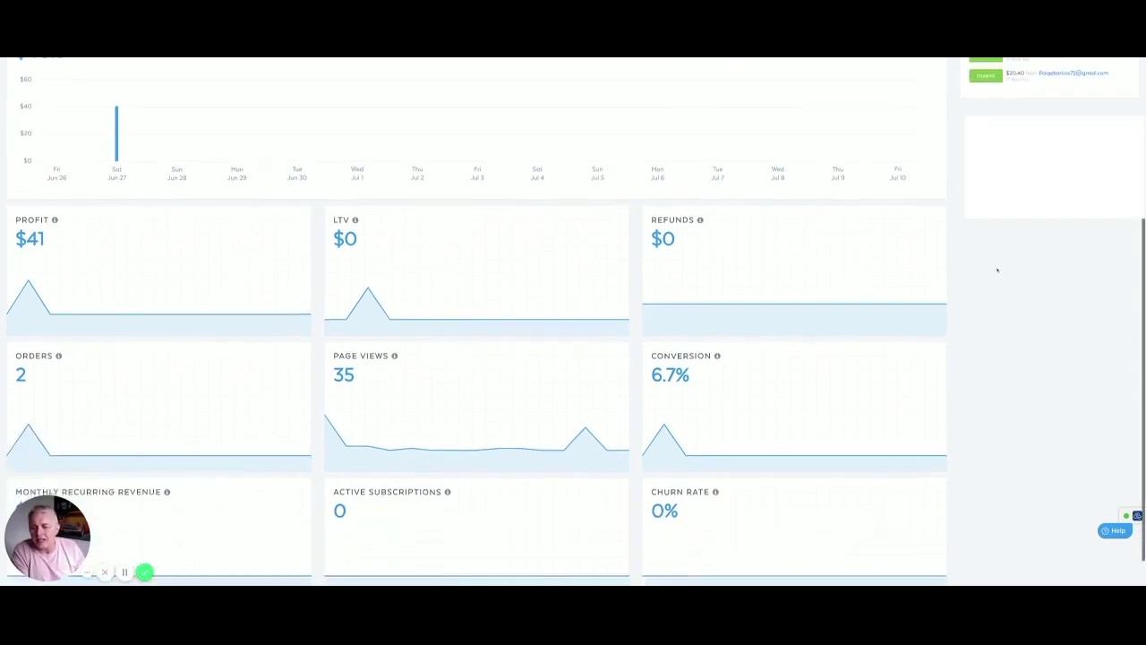
# Scroll through the six products, including The Science of a Success Mindset in test mode
pyautogui.scroll(-1, 997, 269)
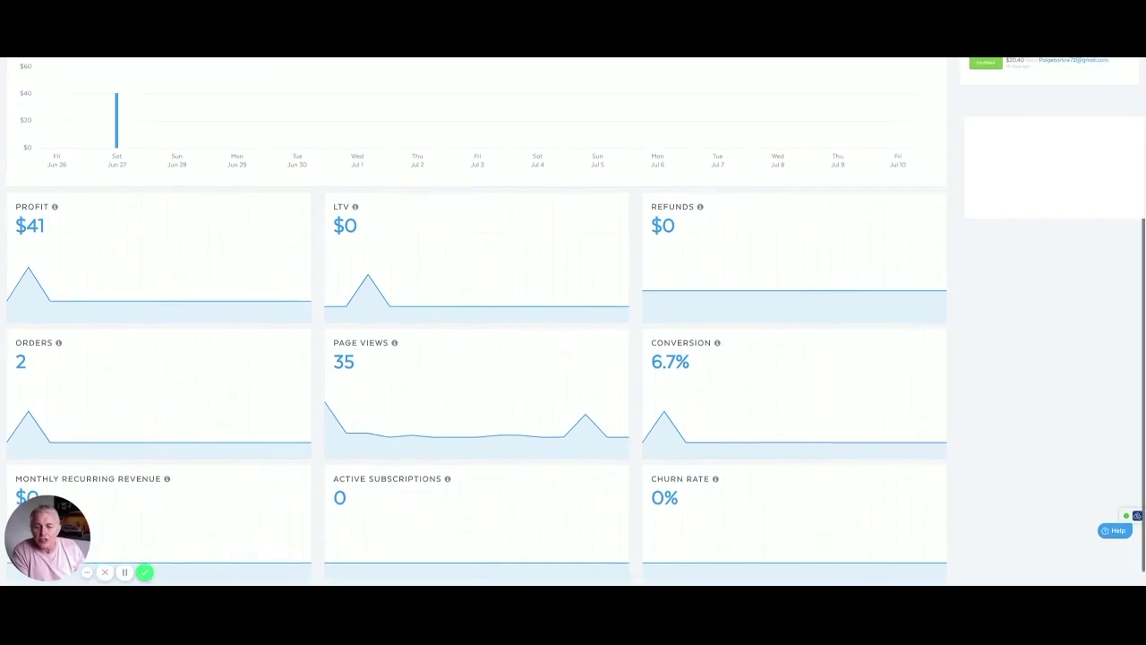
pyautogui.scroll(1, 573, 318)
pyautogui.scroll(-2, 573, 318)
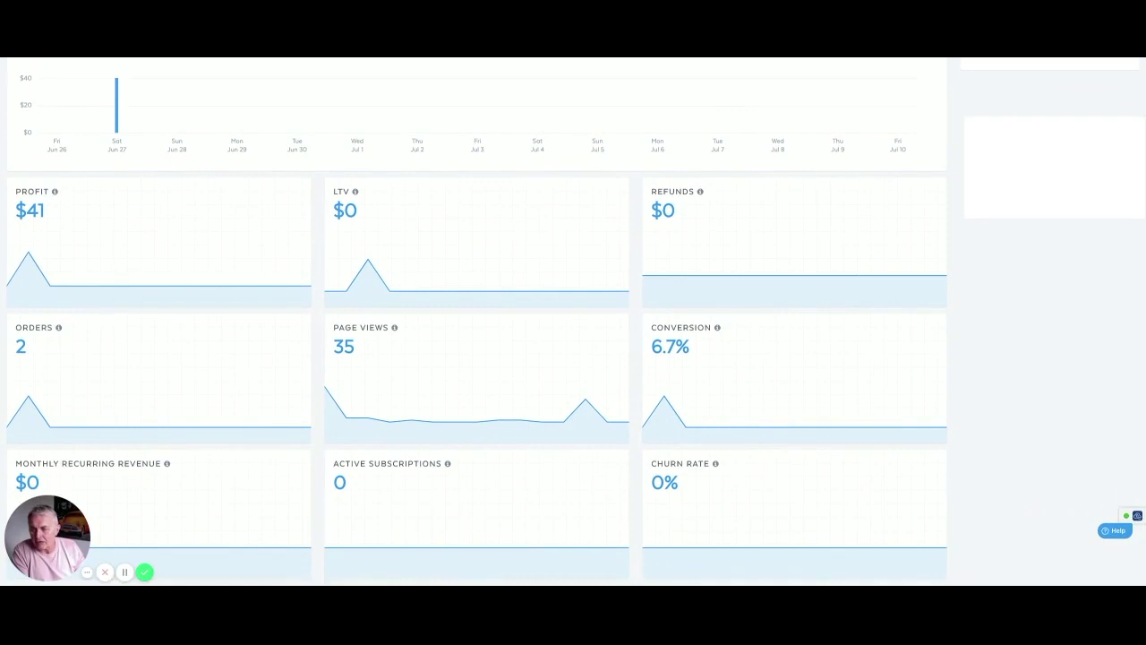
pyautogui.scroll(3, 573, 318)
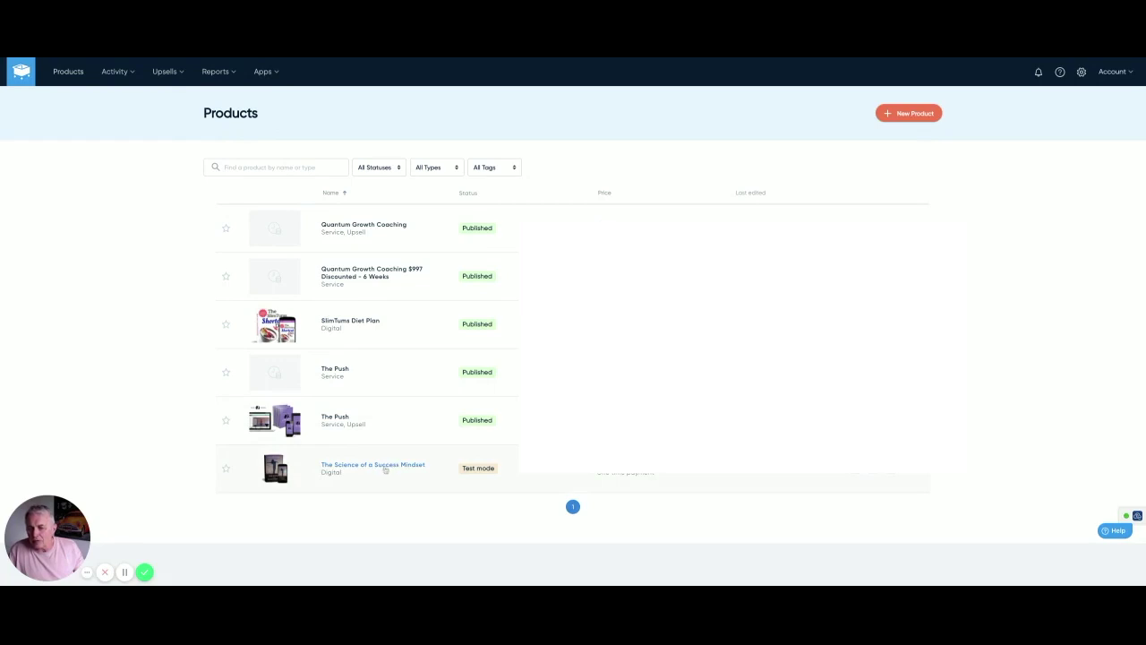
# Open The Science of a Success Mindset and view its checkout templates and Stripe/PayPal payment settings
pyautogui.click(385, 465)
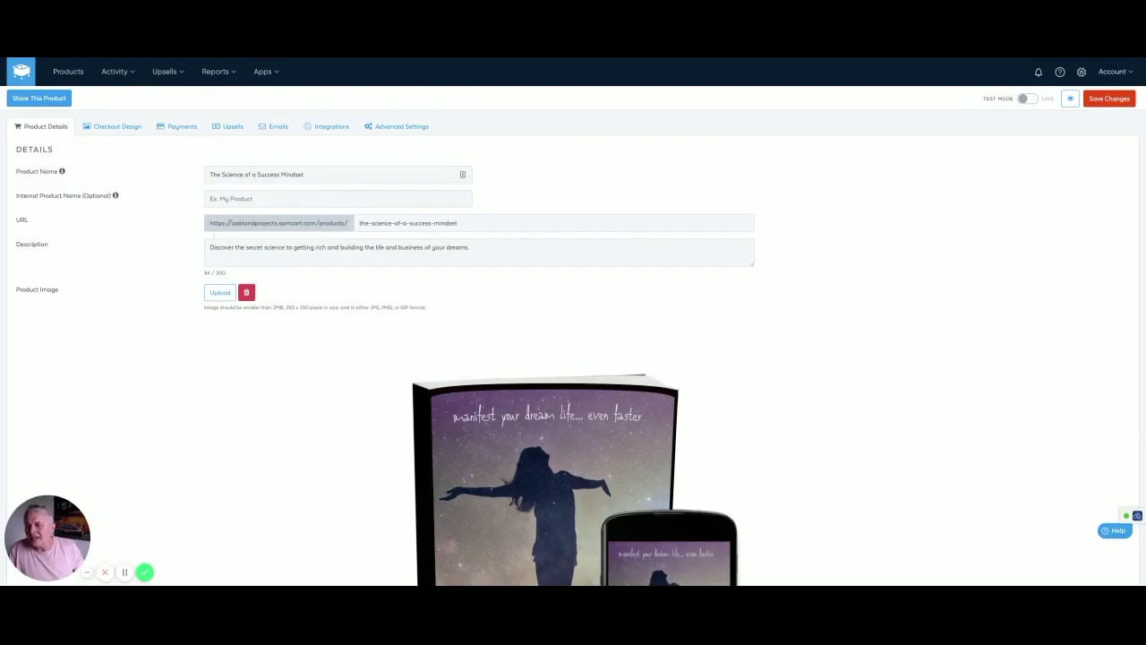
pyautogui.click(95, 131)
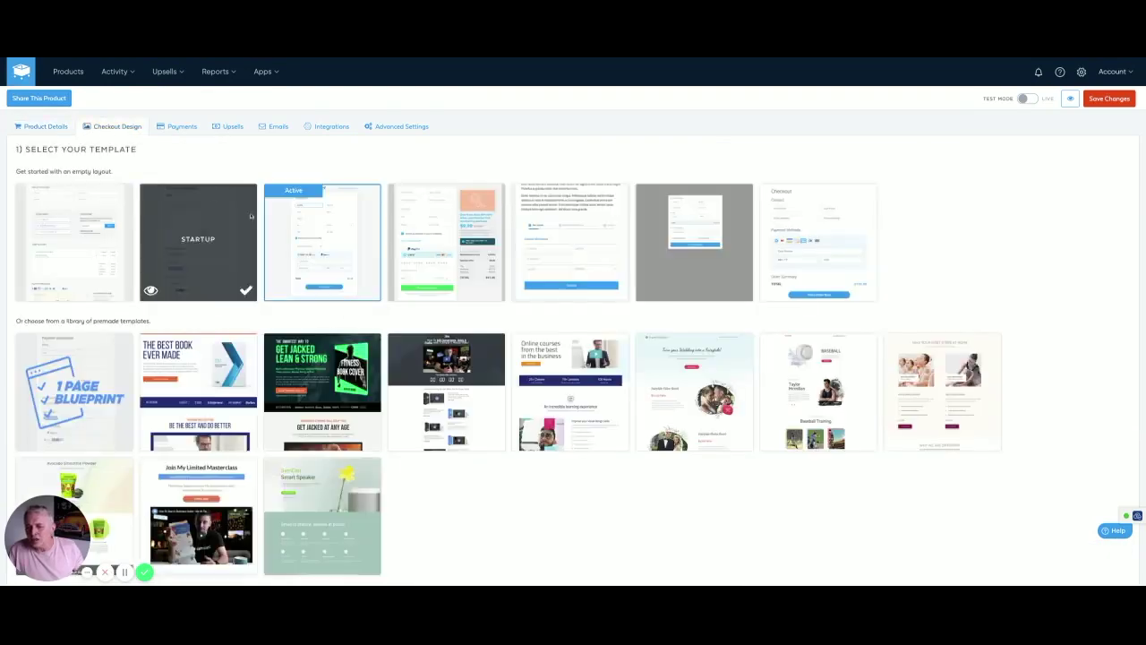
pyautogui.scroll(-2, 305, 242)
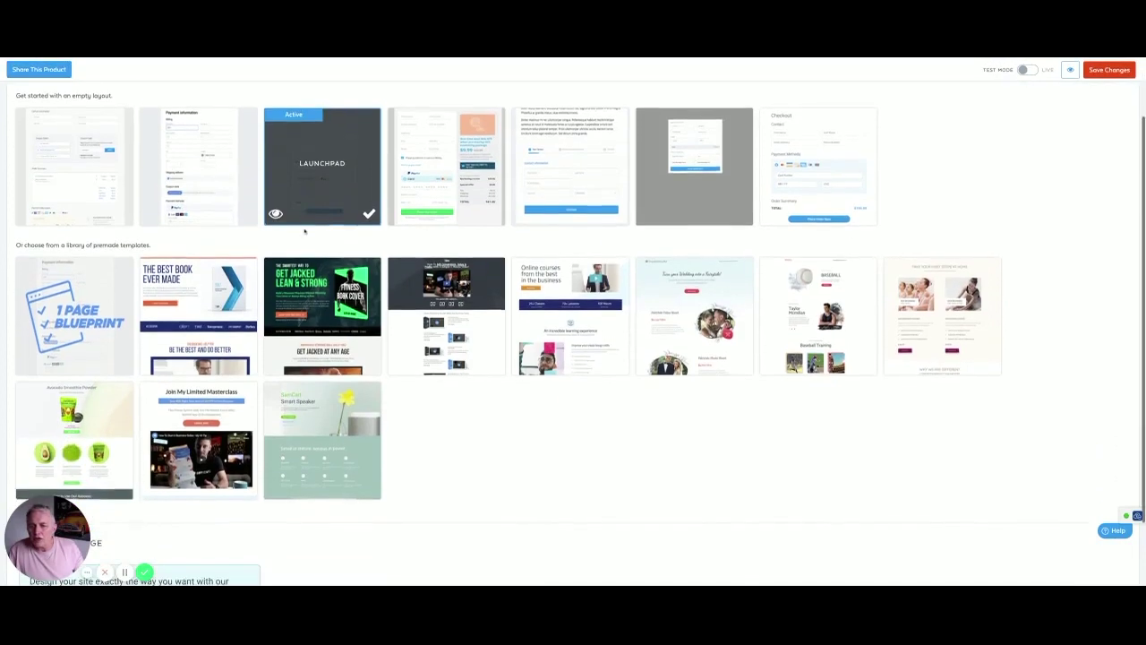
pyautogui.scroll(2, 336, 262)
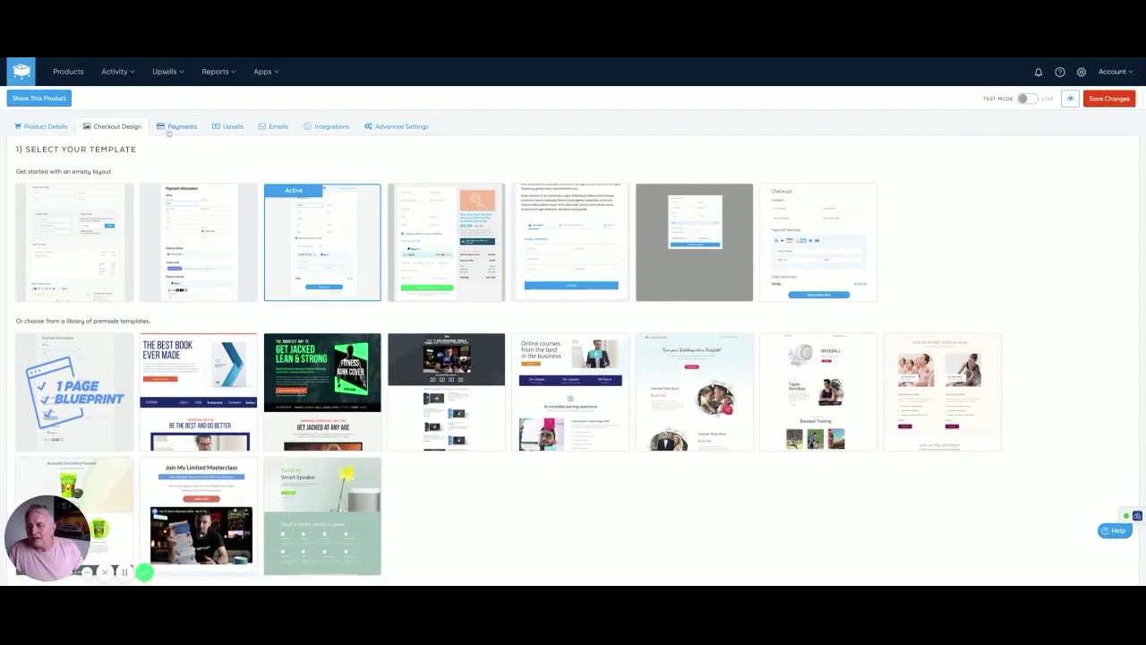
pyautogui.click(171, 128)
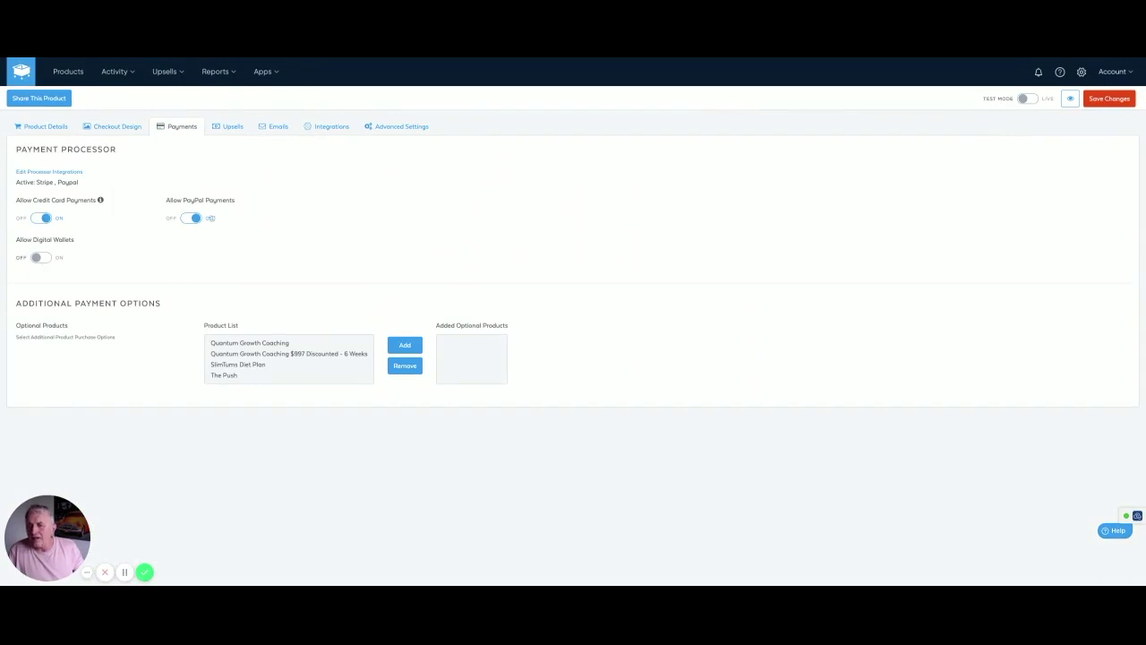
# Review the product's upsells, emails, three ActiveCampaign integration rules and advanced settings
pyautogui.click(228, 130)
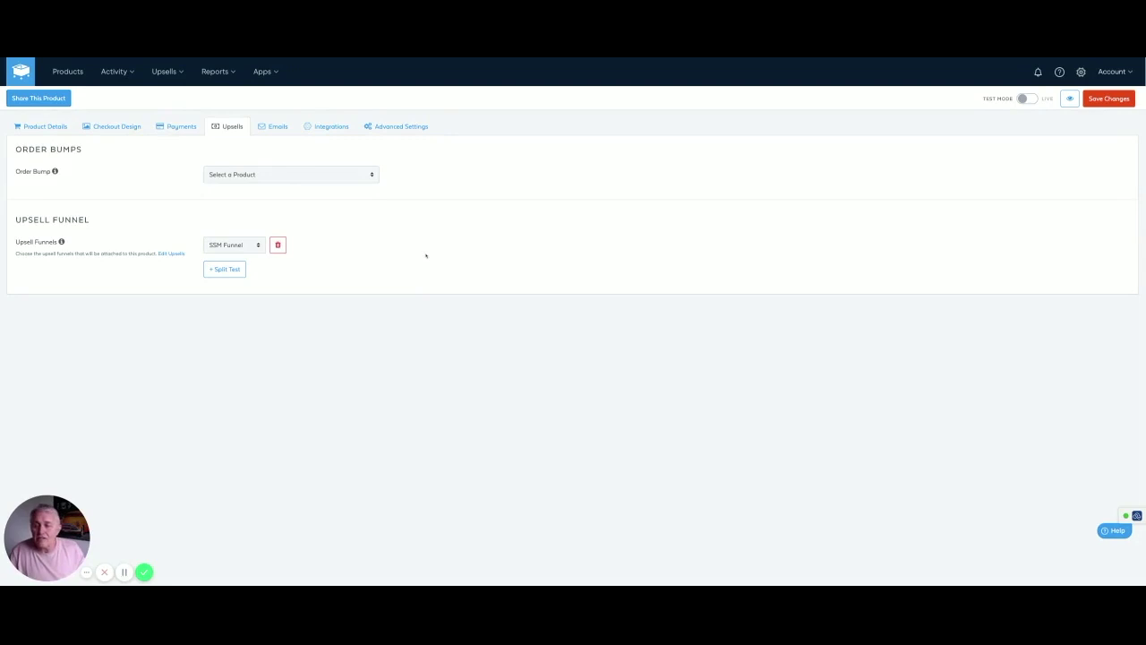
pyautogui.click(274, 129)
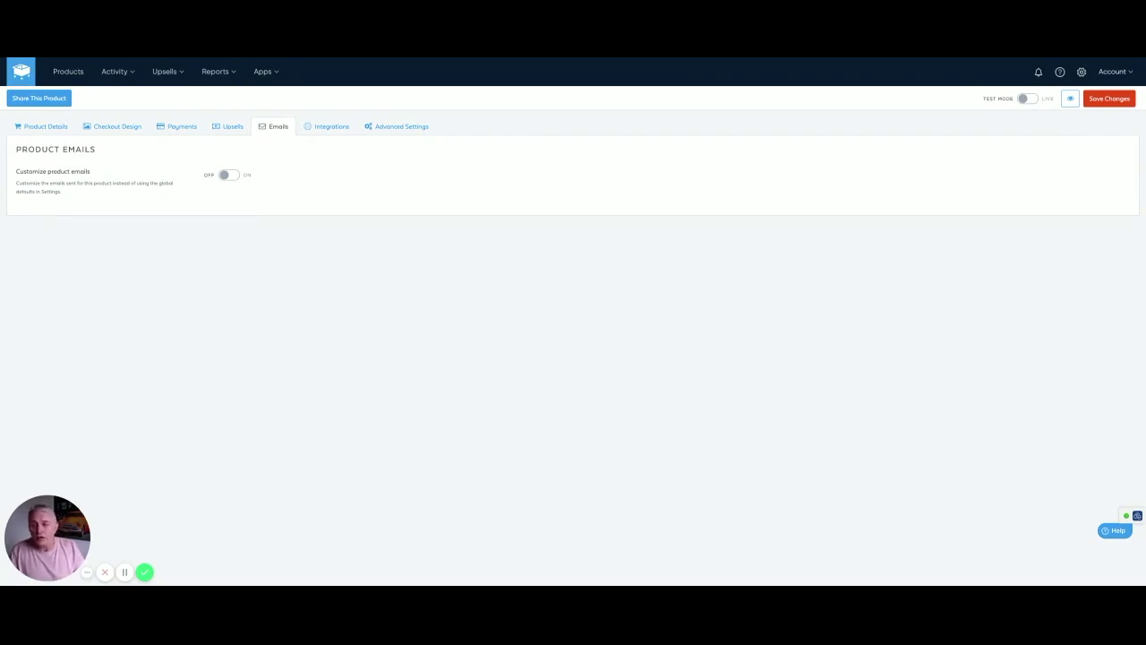
pyautogui.click(330, 131)
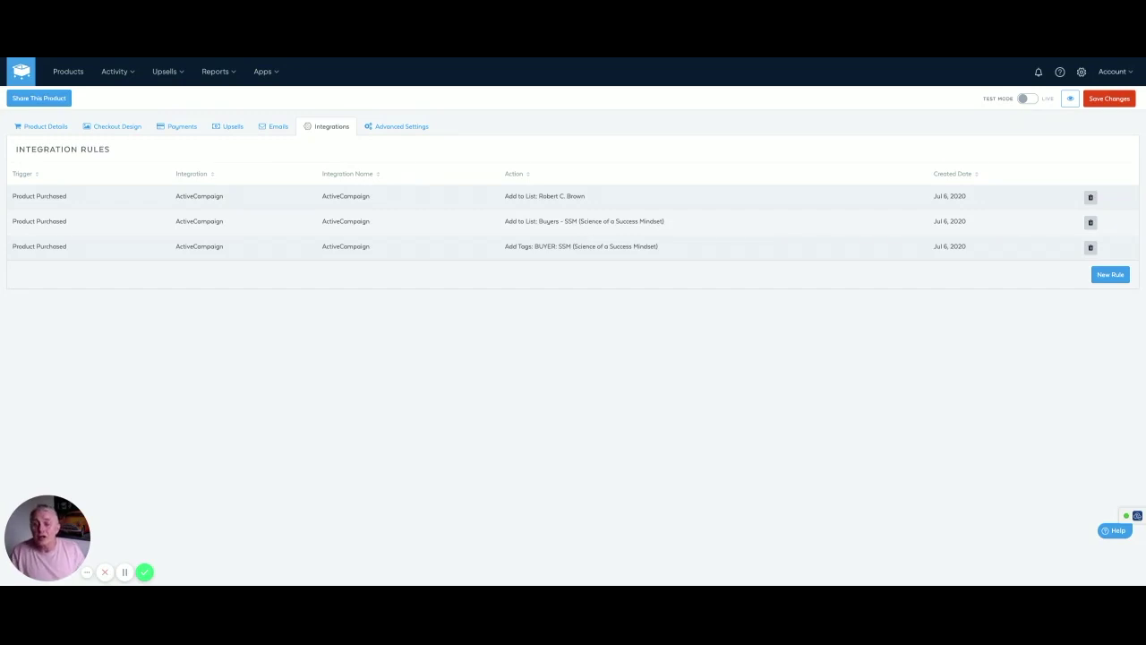
pyautogui.click(399, 127)
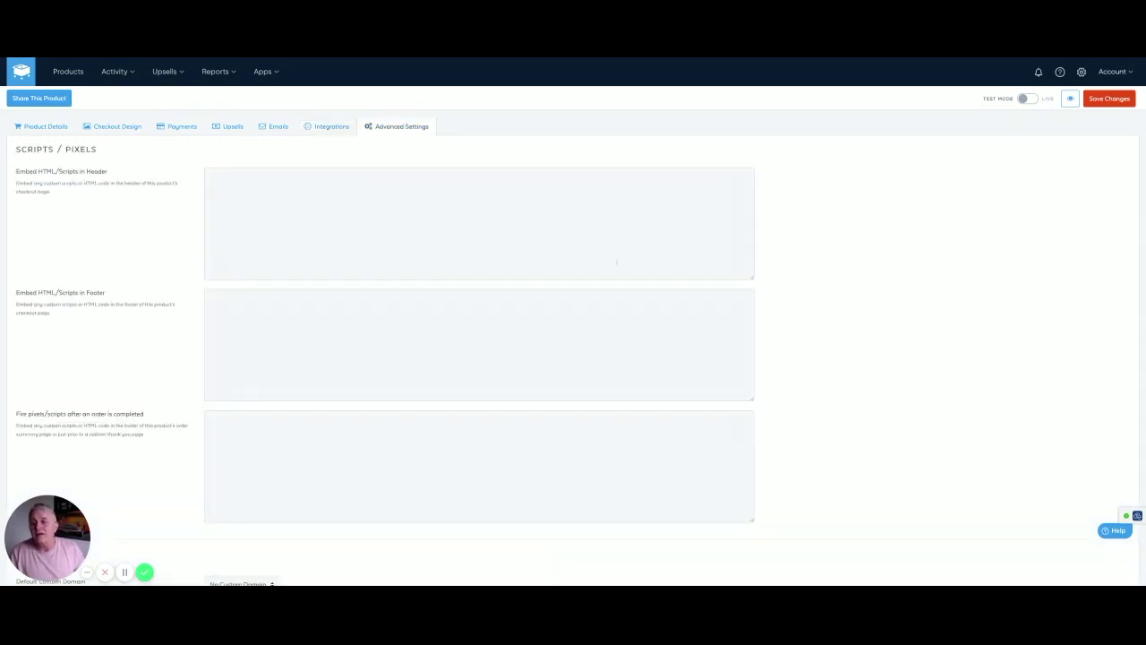
# Scroll through the empty scripts and pixels settings, then return to the product's name, URL and description
pyautogui.scroll(-6, 623, 261)
pyautogui.scroll(-2, 623, 260)
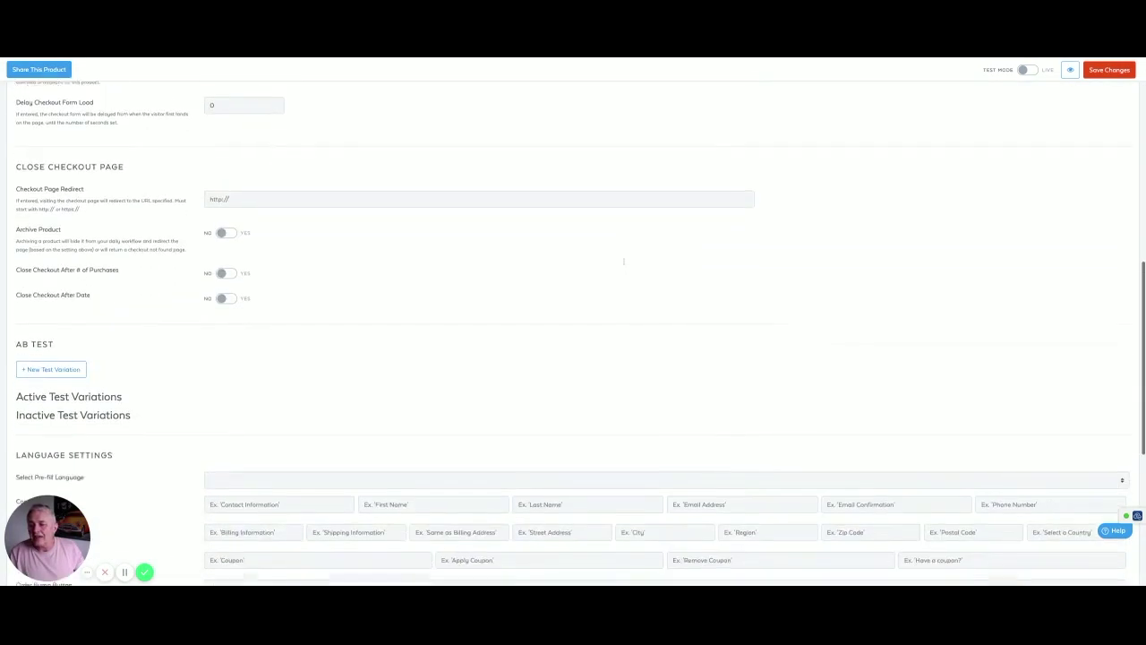
pyautogui.scroll(-3, 623, 261)
pyautogui.scroll(-1, 623, 261)
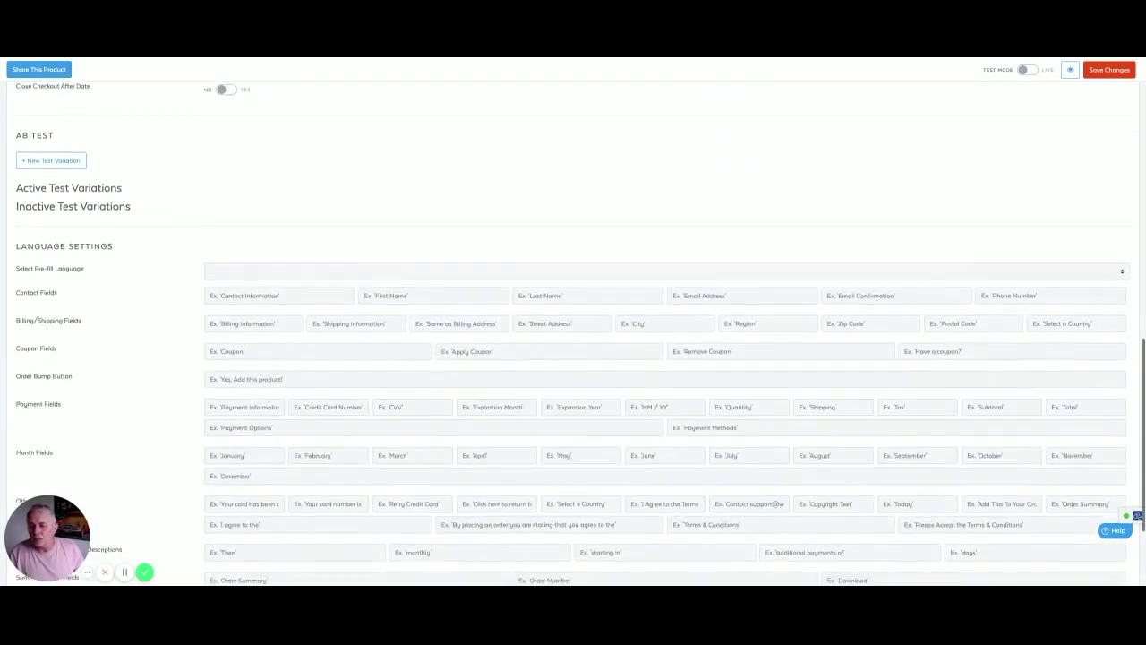
pyautogui.scroll(-2, 623, 260)
pyautogui.scroll(-1, 623, 261)
pyautogui.scroll(8, 623, 260)
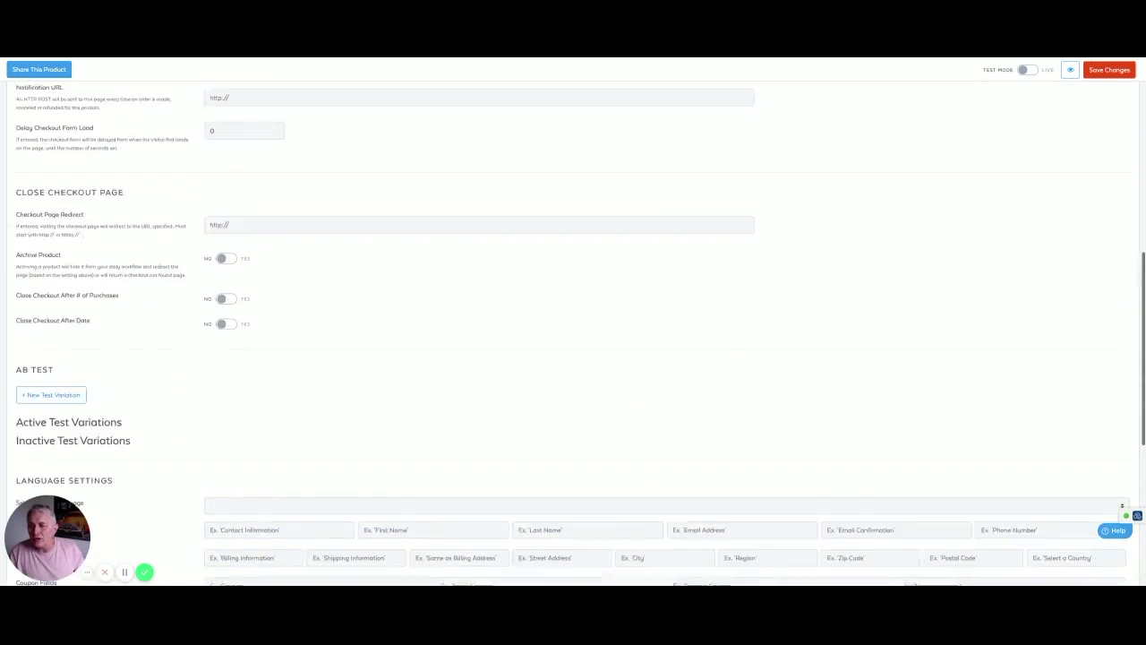
pyautogui.scroll(3, 623, 260)
pyautogui.scroll(1, 623, 260)
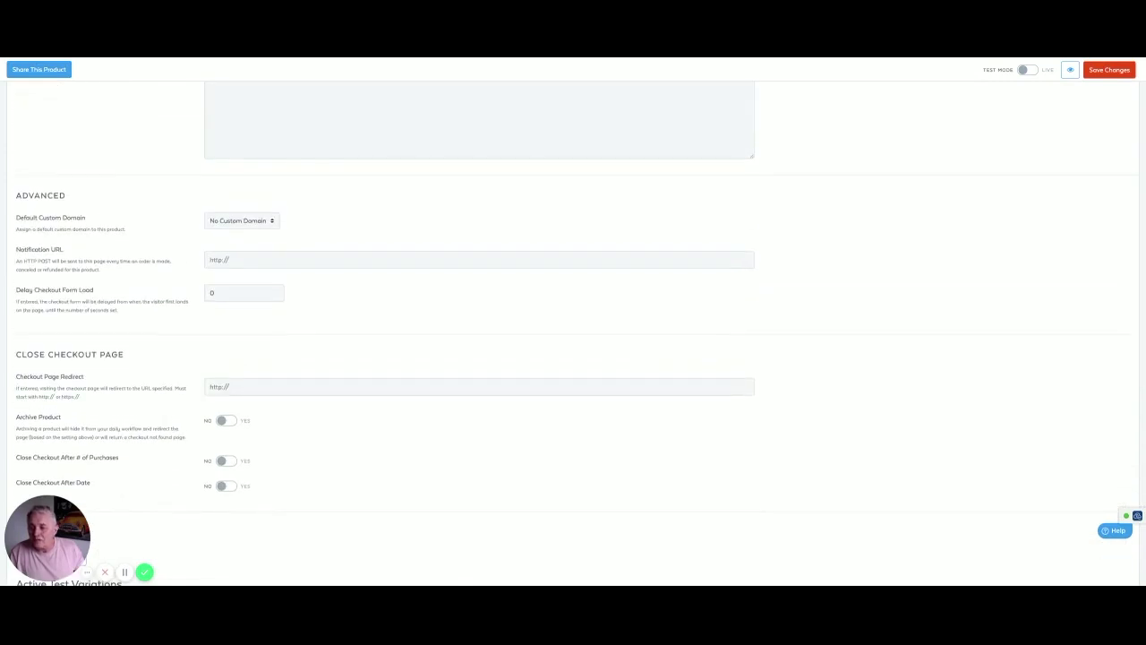
pyautogui.scroll(3, 455, 185)
pyautogui.scroll(4, 456, 185)
pyautogui.scroll(1, 456, 185)
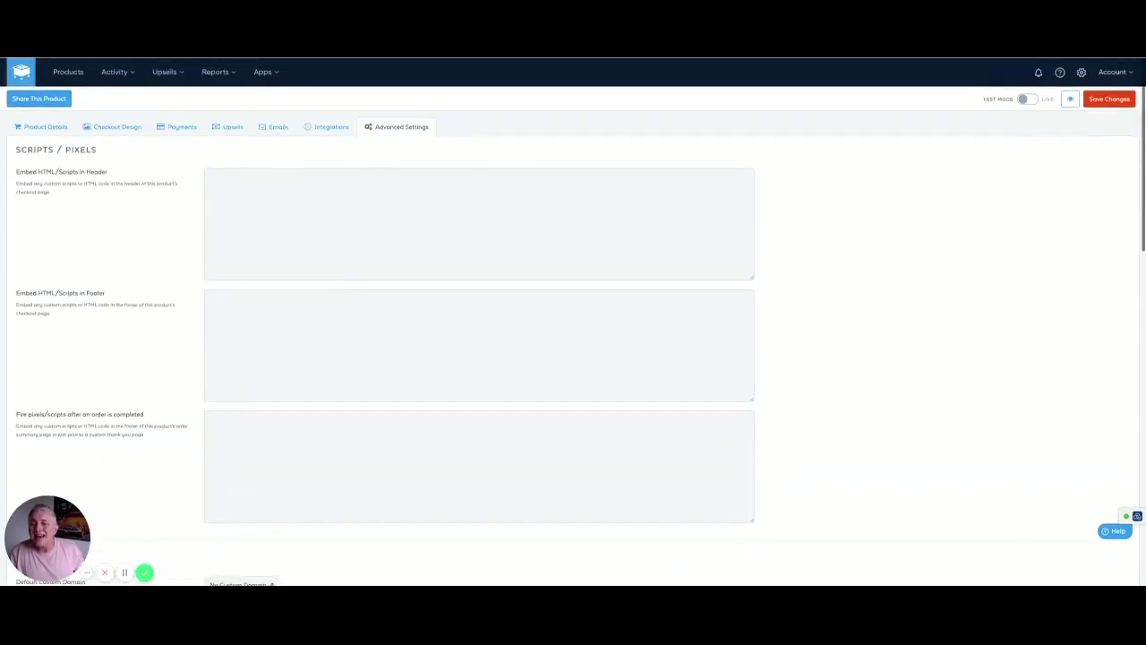
pyautogui.click(36, 126)
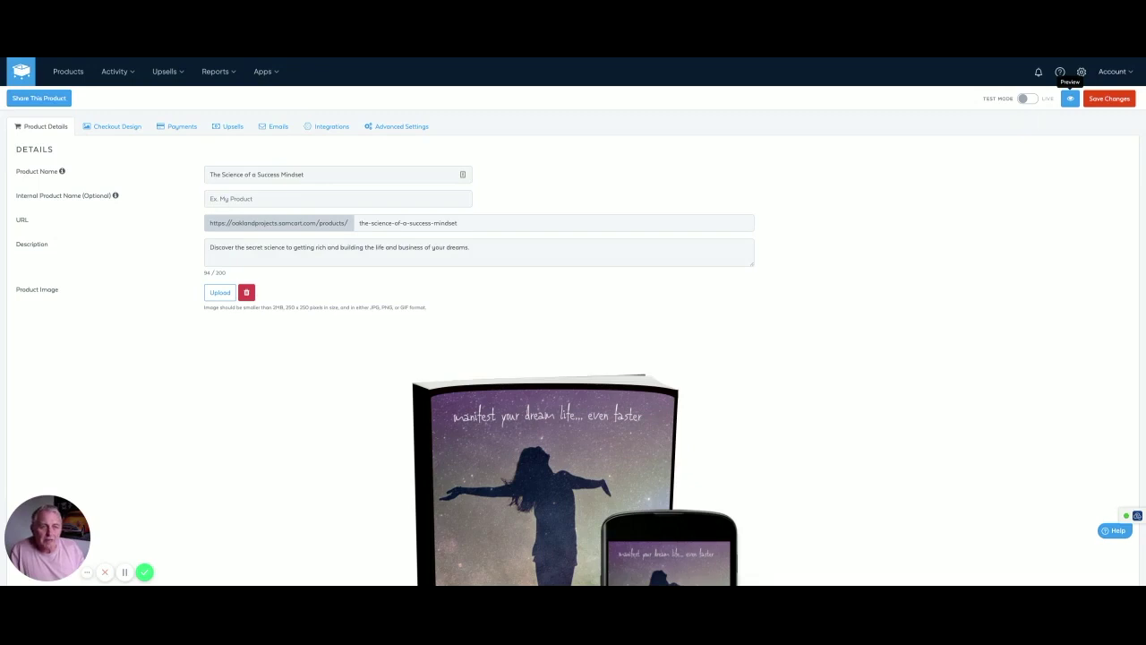
pyautogui.click(1070, 98)
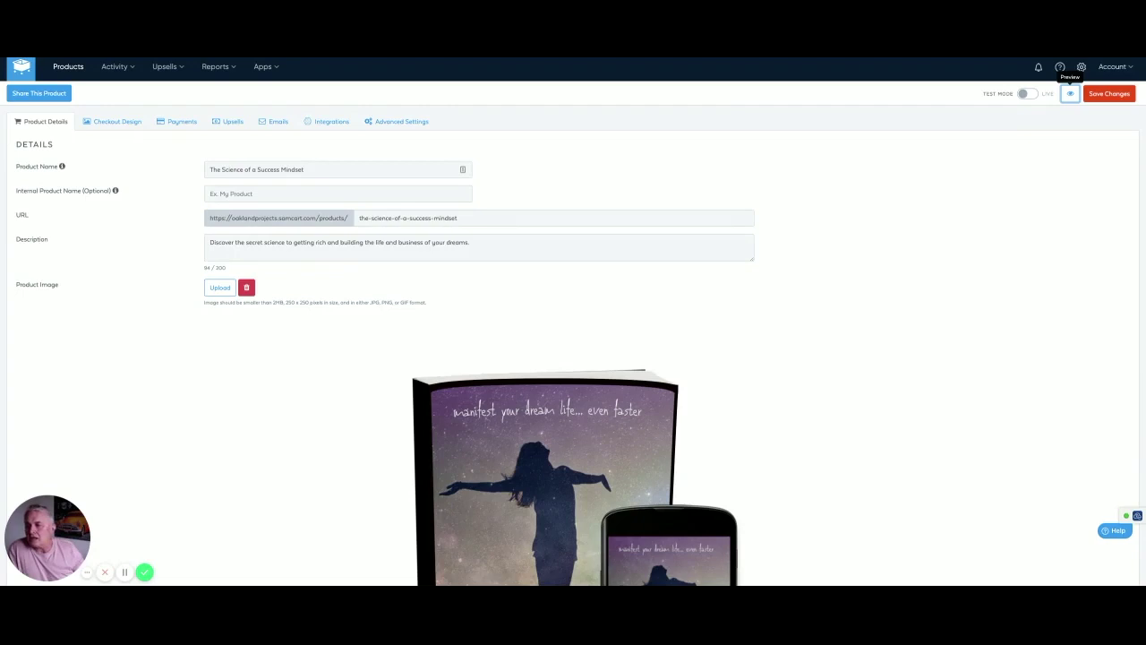
# Return from the product editor to the list of all six products
pyautogui.click(1109, 93)
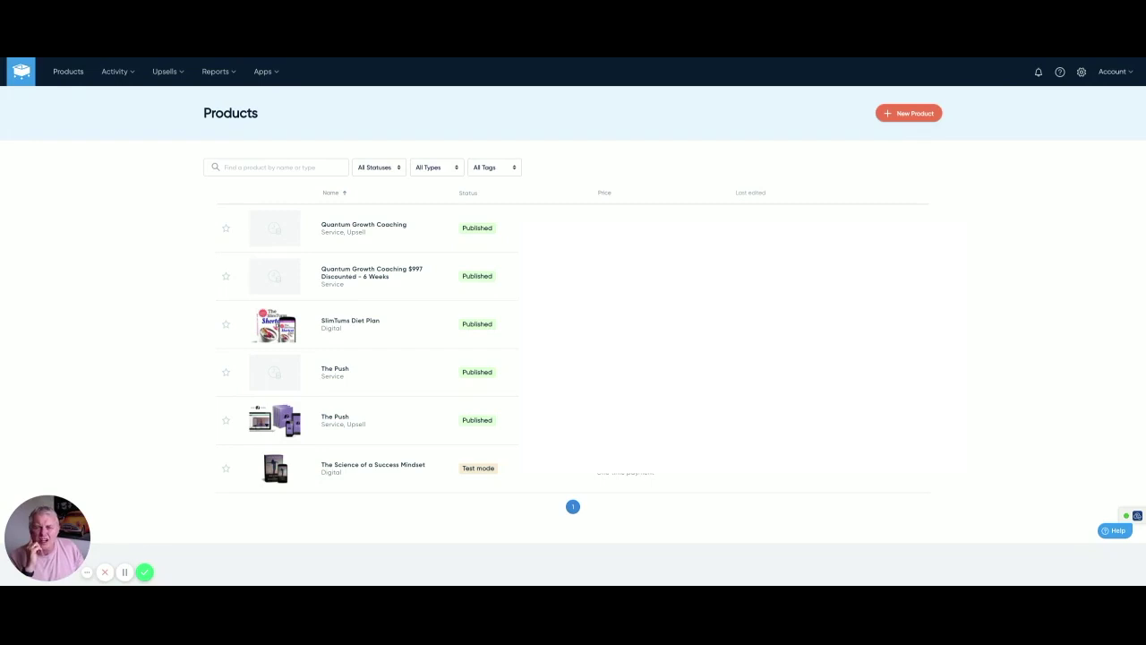
# View and close order 6126626's details, then open the subscriptions report showing zero subscriptions
pyautogui.click(120, 74)
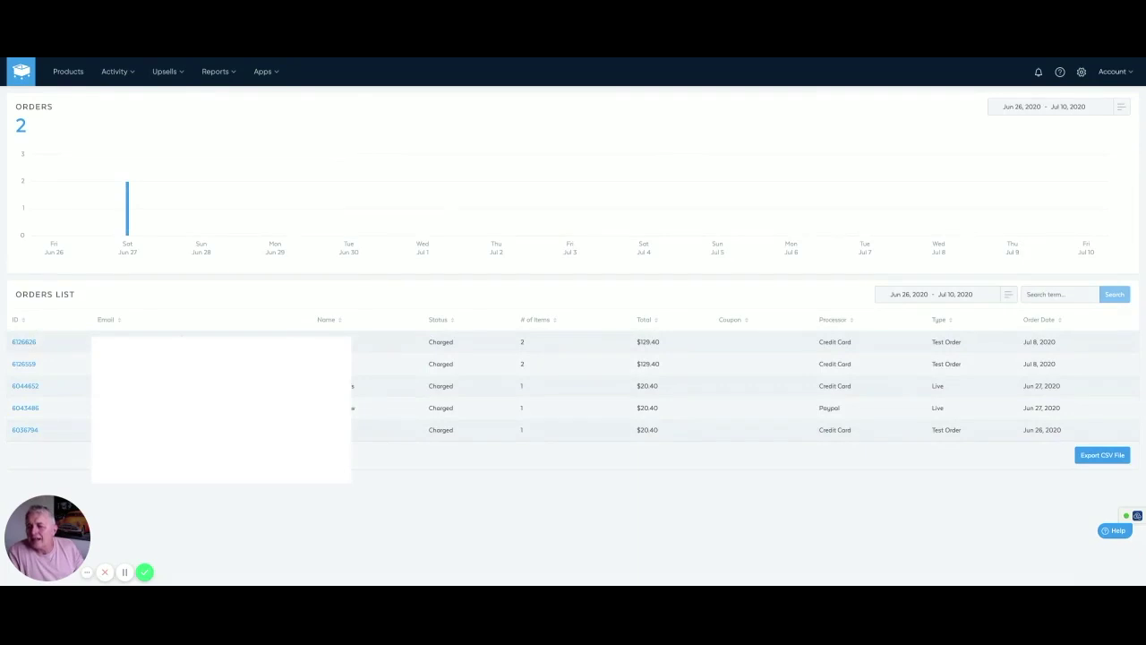
pyautogui.click(23, 341)
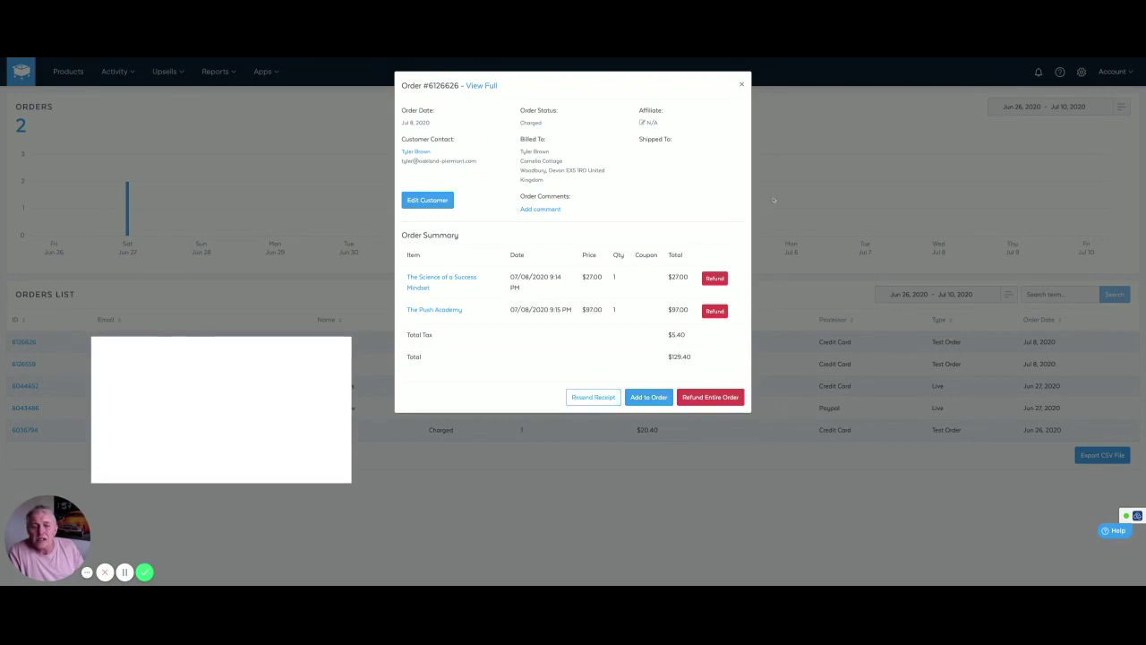
pyautogui.click(742, 85)
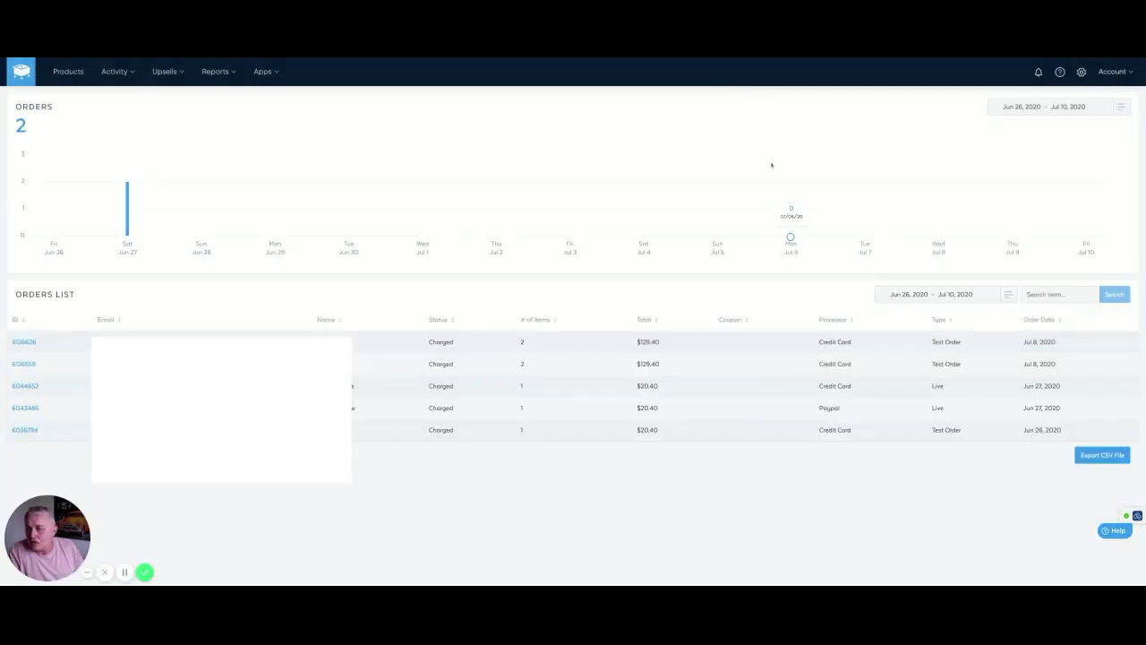
pyautogui.click(120, 73)
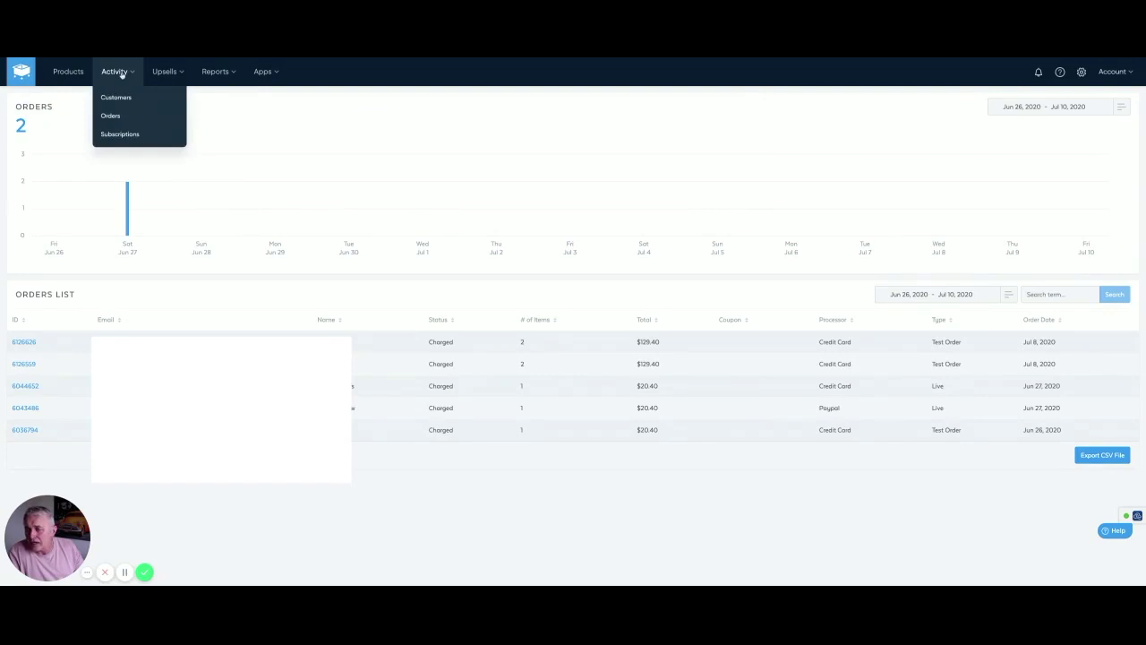
pyautogui.click(123, 134)
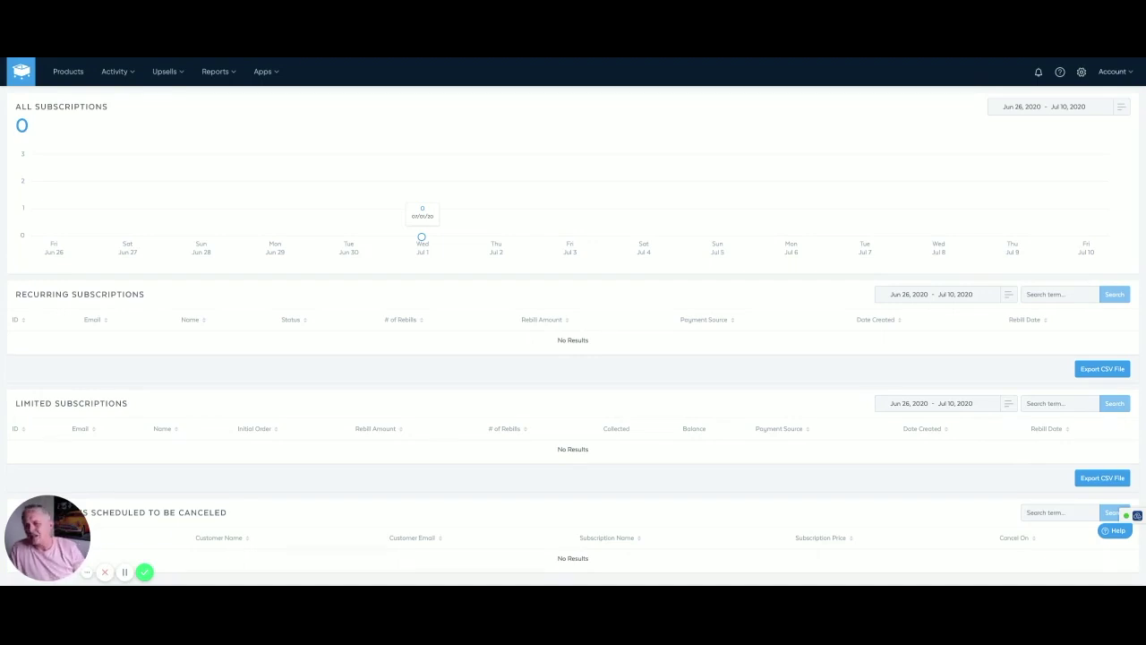
pyautogui.moveTo(167, 72)
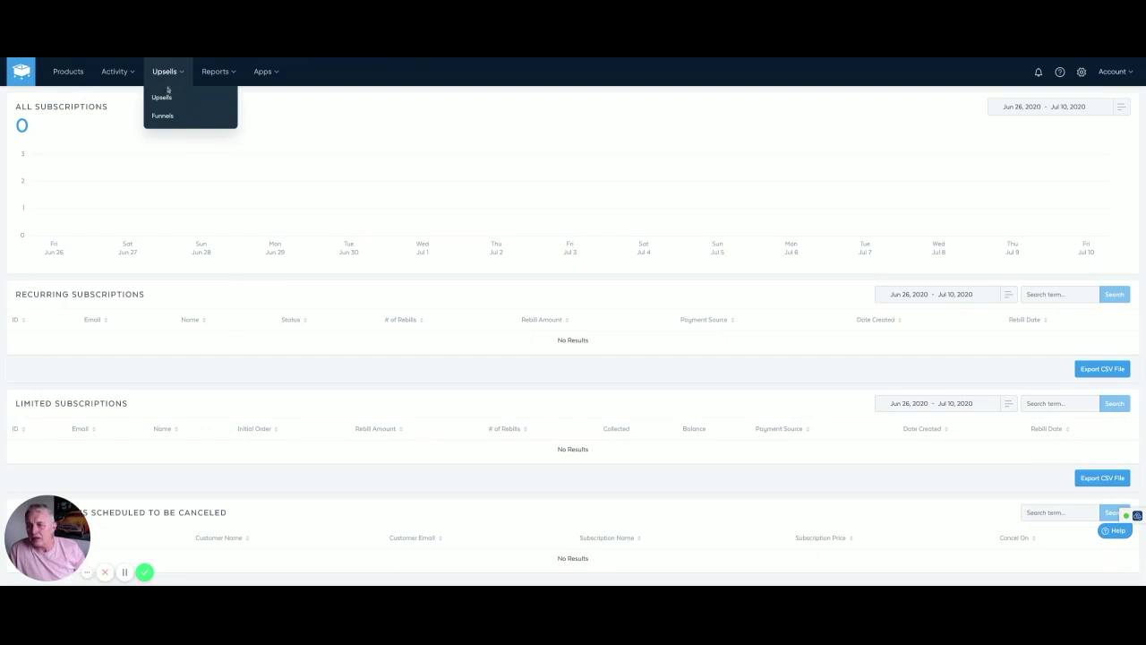
# Review the Upsells list and the SSM Funnel, then open the Affiliates report
pyautogui.click(164, 96)
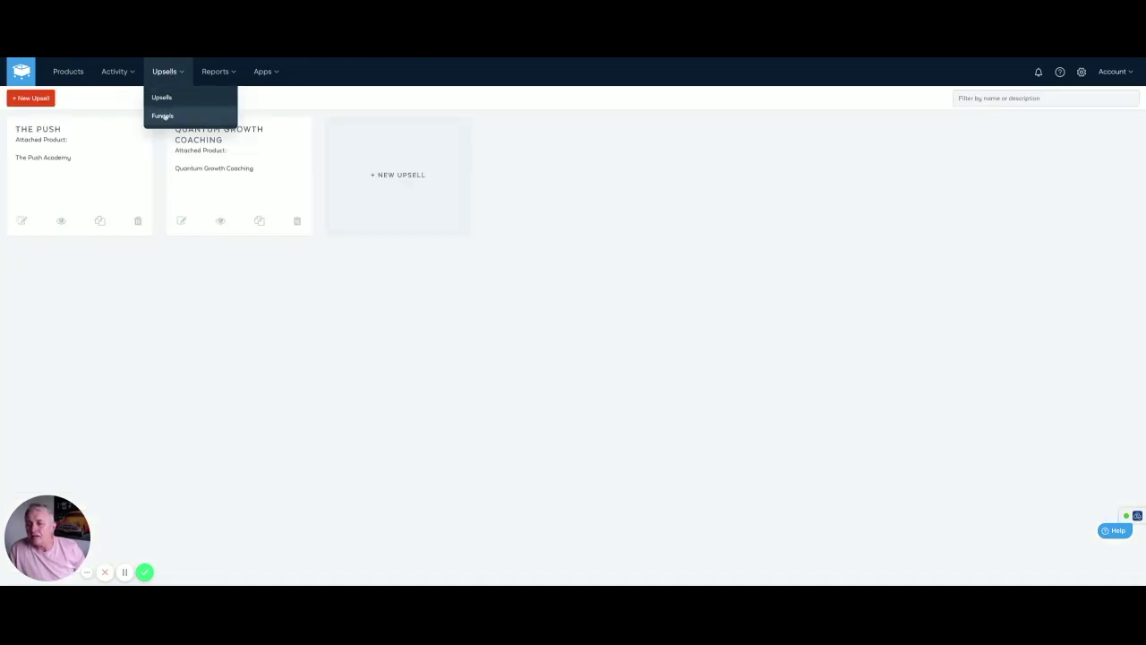
pyautogui.click(163, 116)
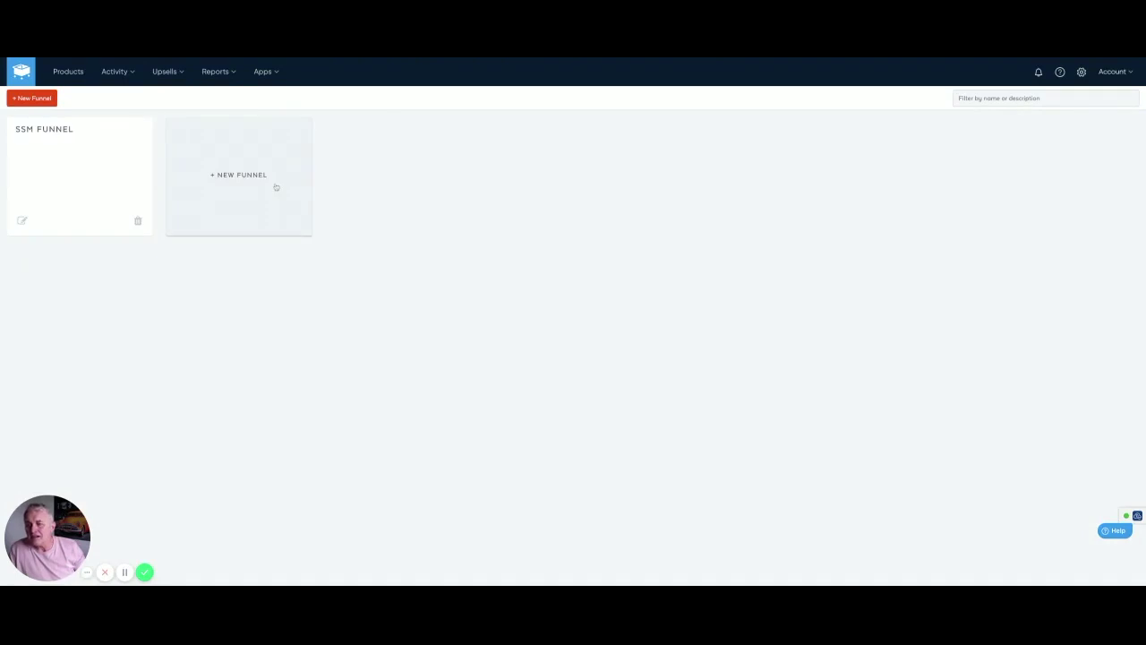
pyautogui.click(210, 72)
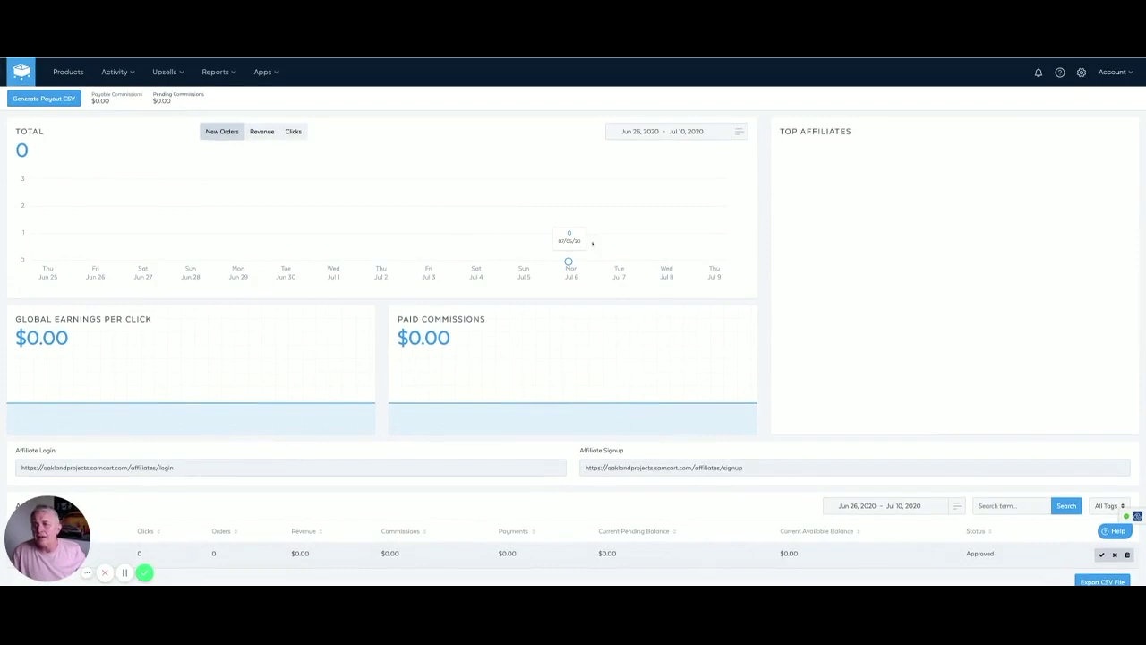
pyautogui.scroll(-2, 590, 243)
# Scroll through the Affiliates page's affiliates, links, emails and commission sections
pyautogui.scroll(-3, 591, 242)
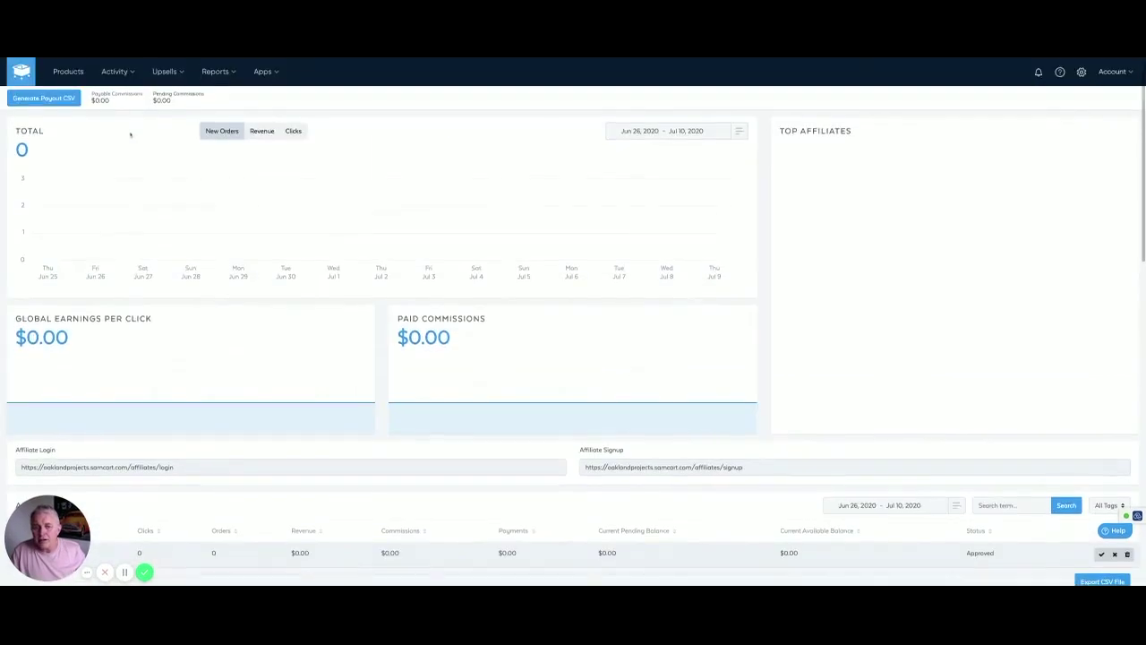
pyautogui.scroll(-5, 316, 172)
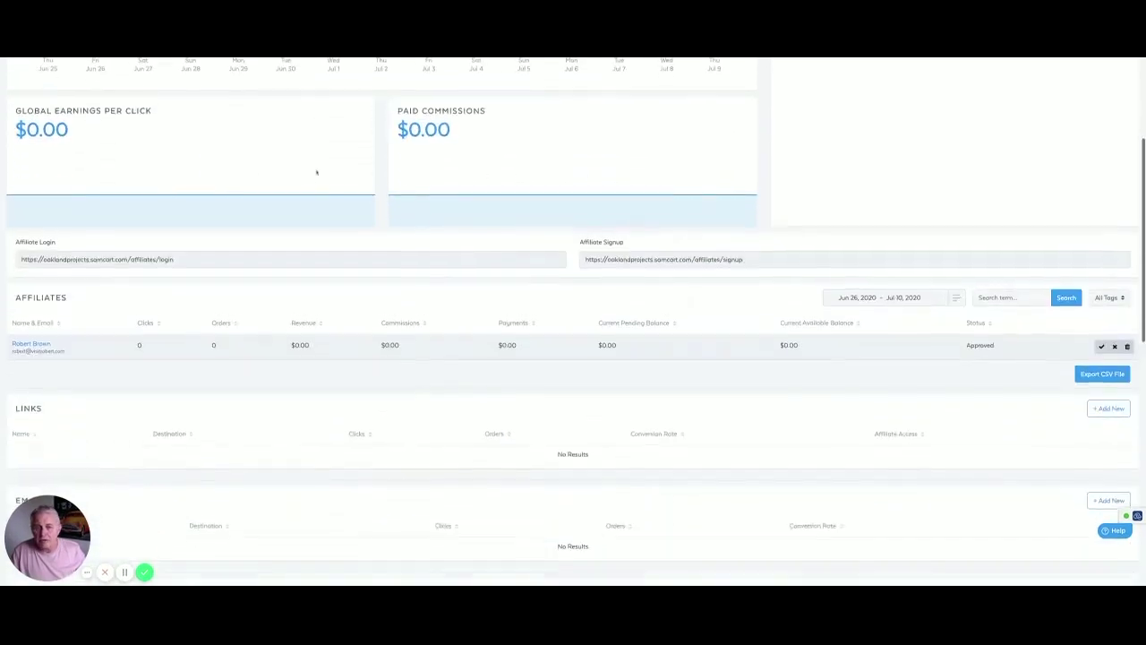
pyautogui.scroll(5, 316, 172)
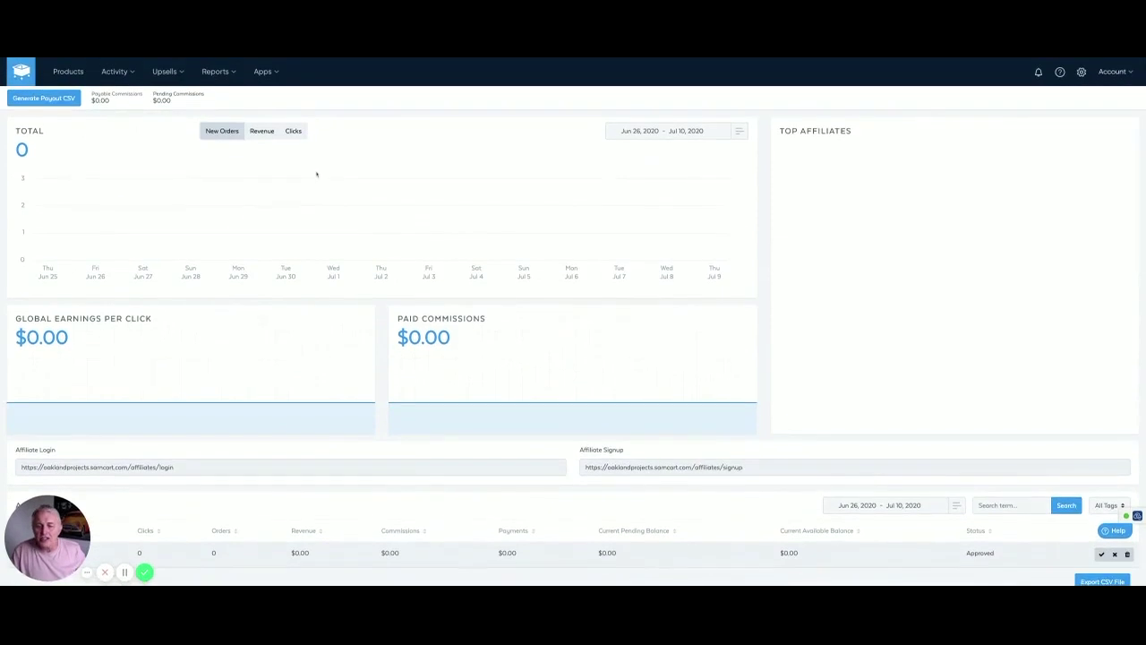
pyautogui.scroll(-10, 316, 174)
pyautogui.scroll(3, 316, 173)
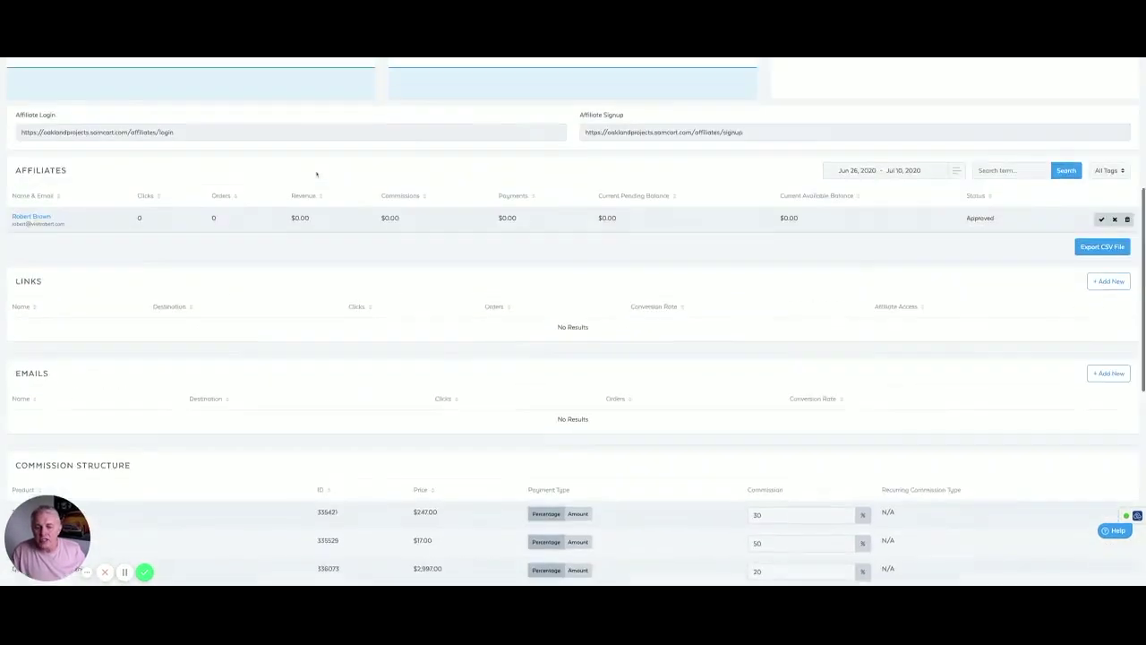
pyautogui.scroll(4, 316, 174)
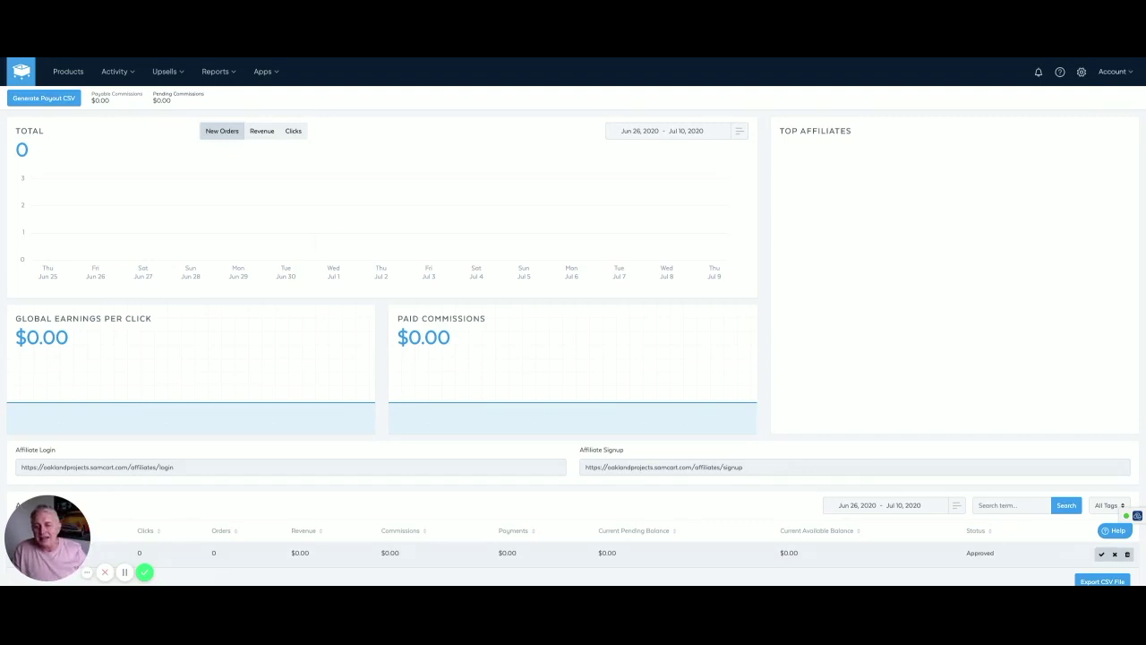
pyautogui.scroll(-4, 358, 217)
pyautogui.scroll(4, 358, 217)
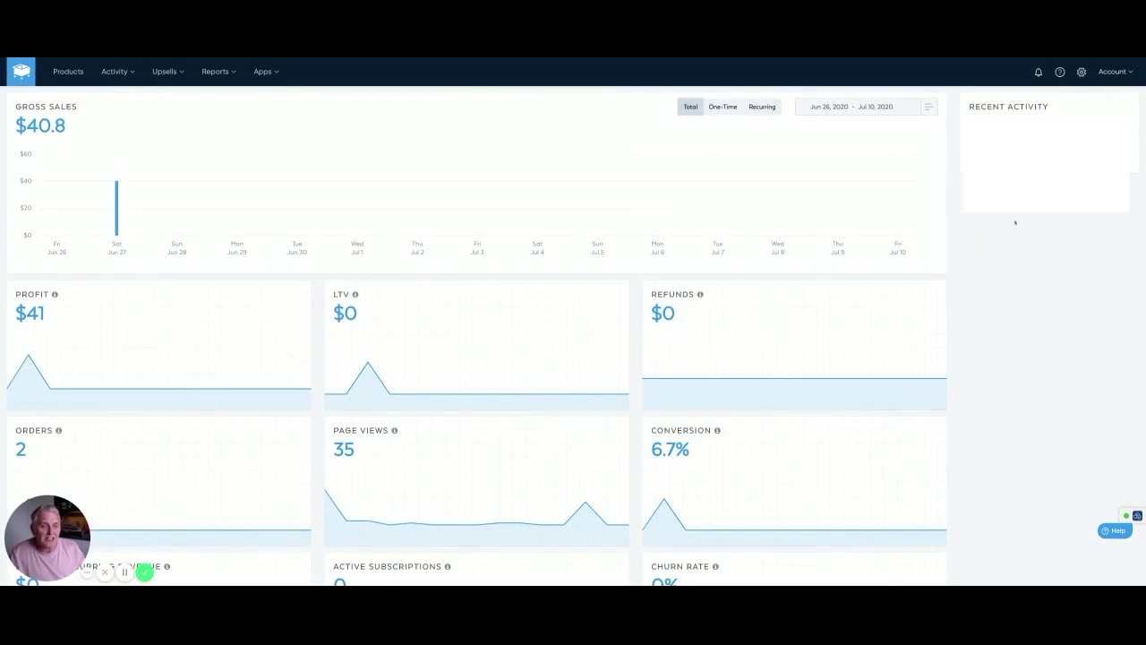
pyautogui.click(1039, 73)
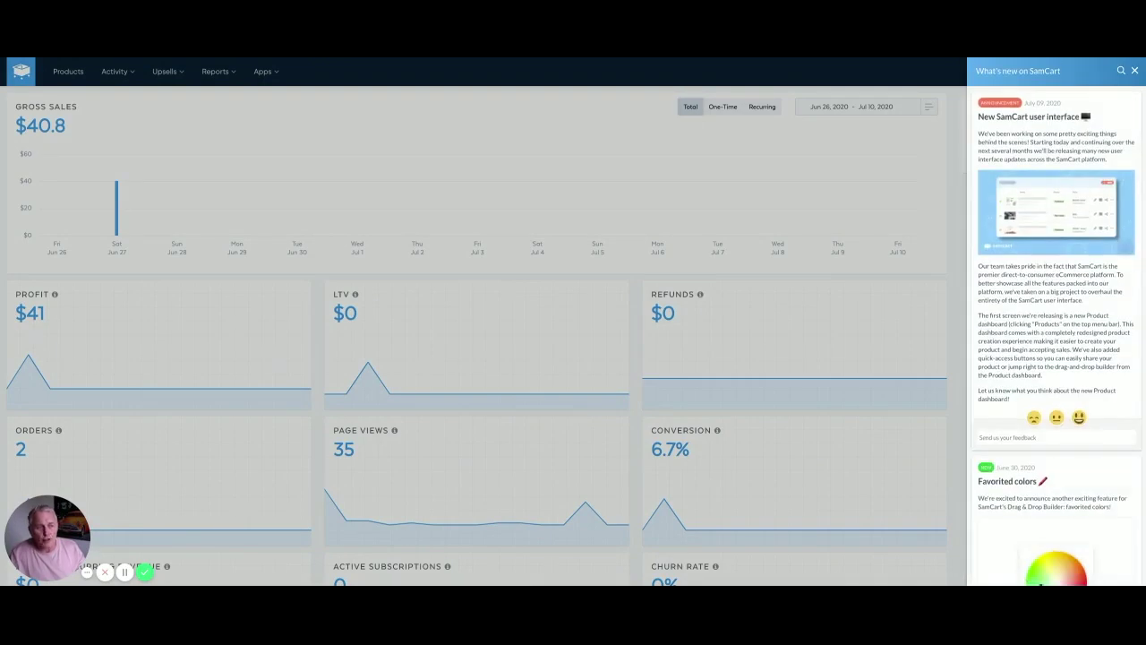
pyautogui.scroll(-3, 1064, 199)
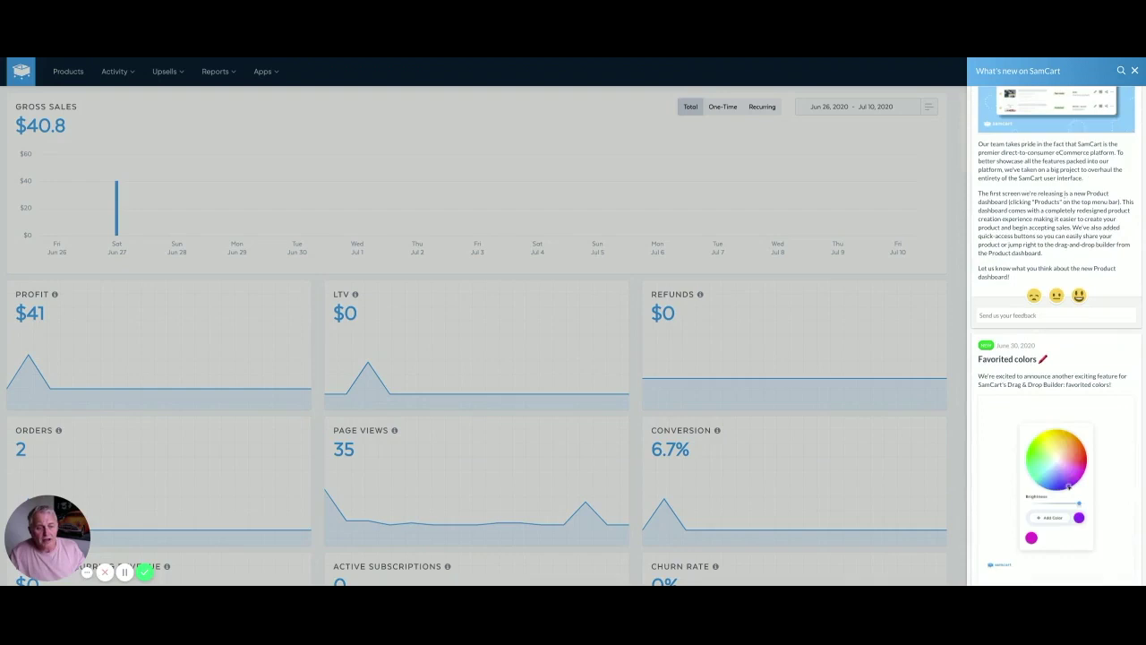
pyautogui.scroll(-2, 1065, 199)
pyautogui.scroll(-5, 1064, 199)
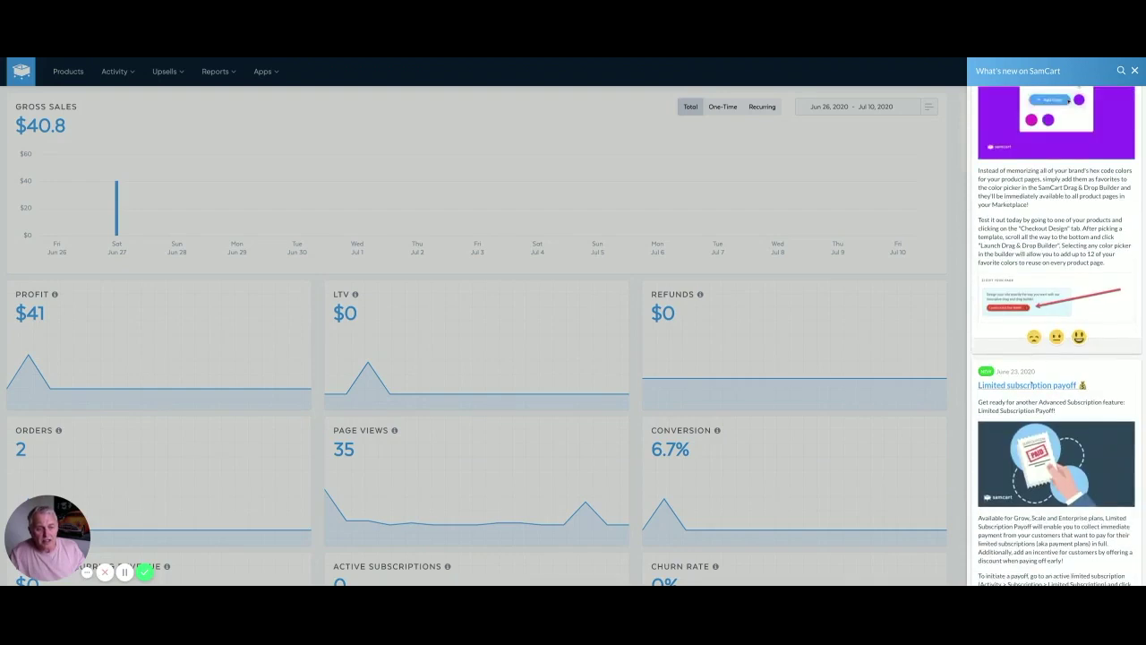
pyautogui.scroll(5, 1058, 391)
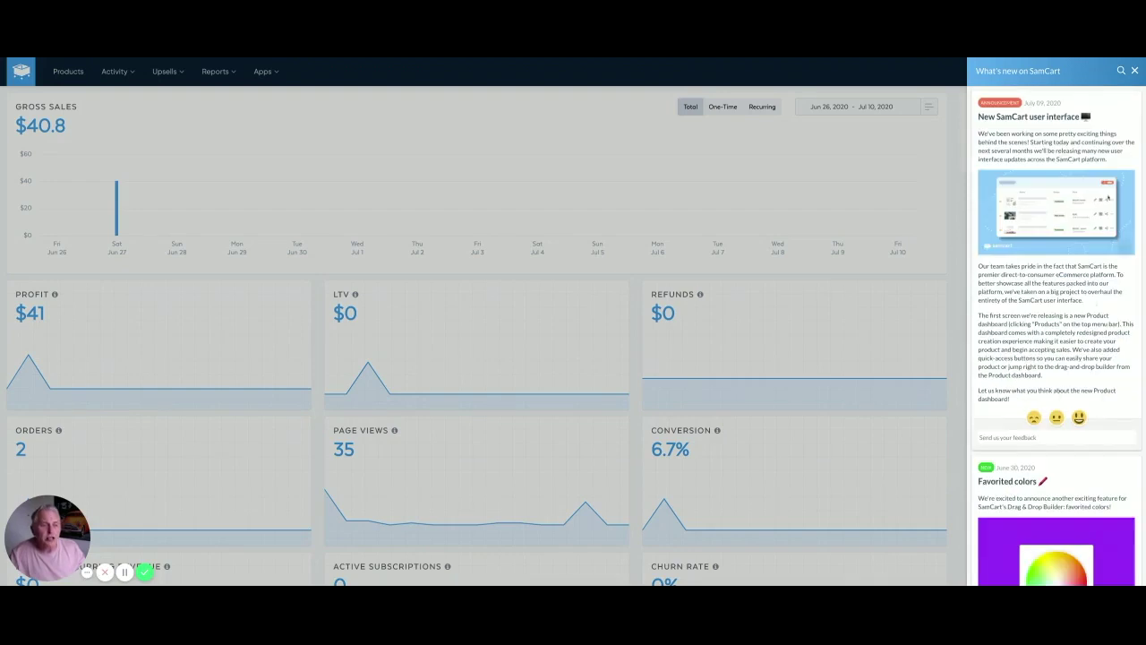
pyautogui.click(1134, 72)
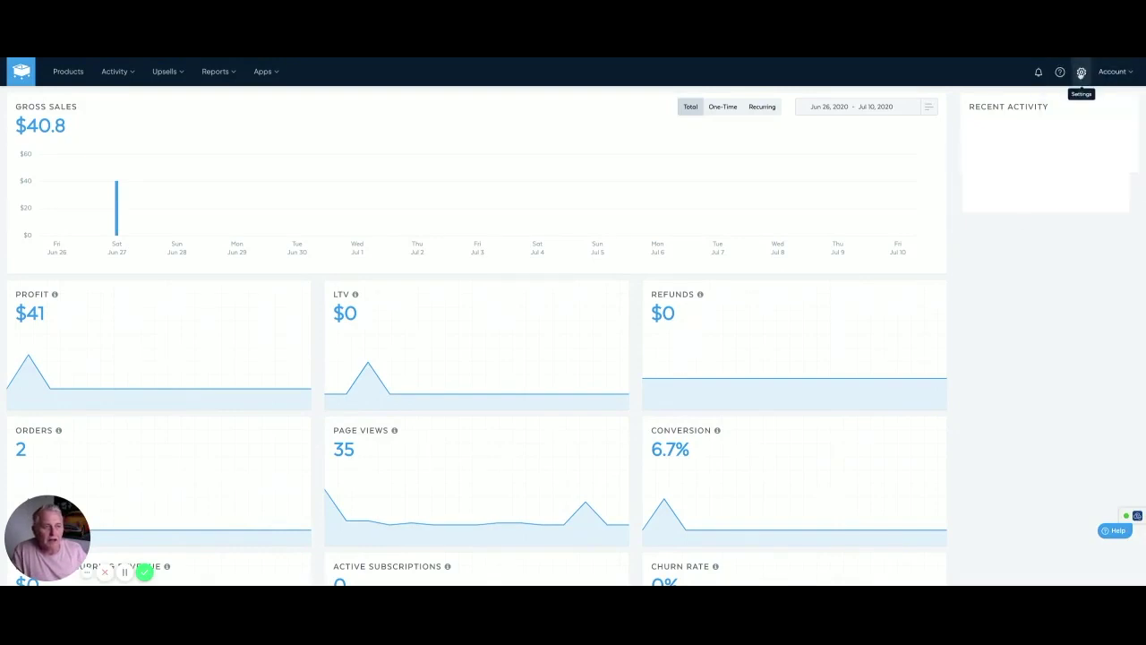
# View the general account settings, payment processors, integrations and email settings pages
pyautogui.click(1081, 74)
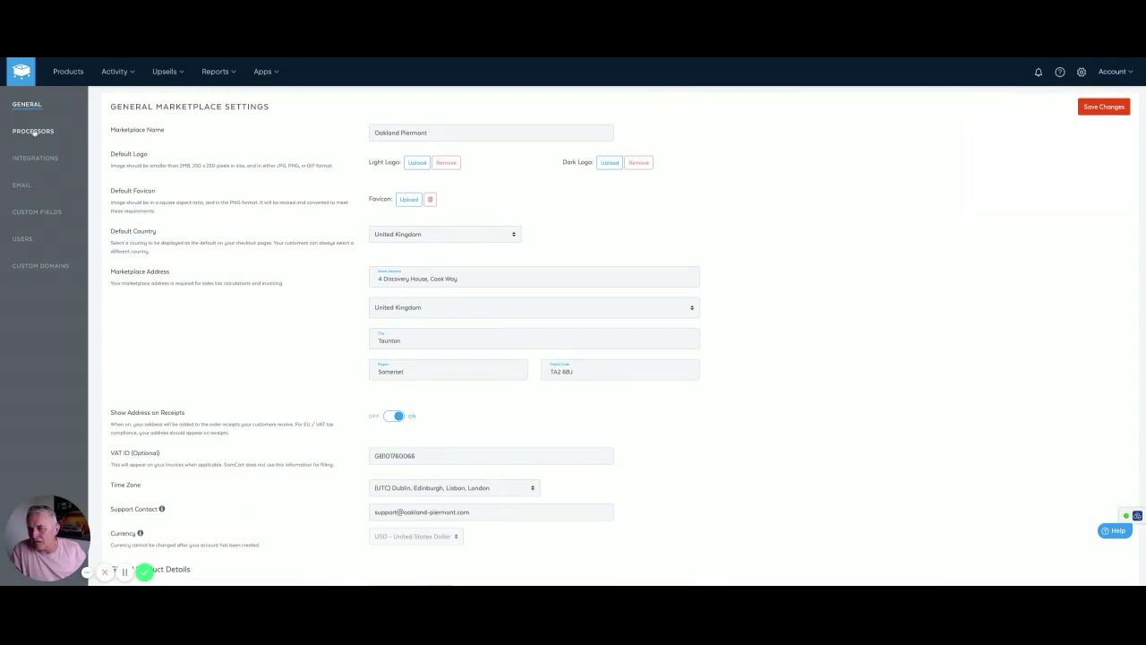
pyautogui.click(34, 133)
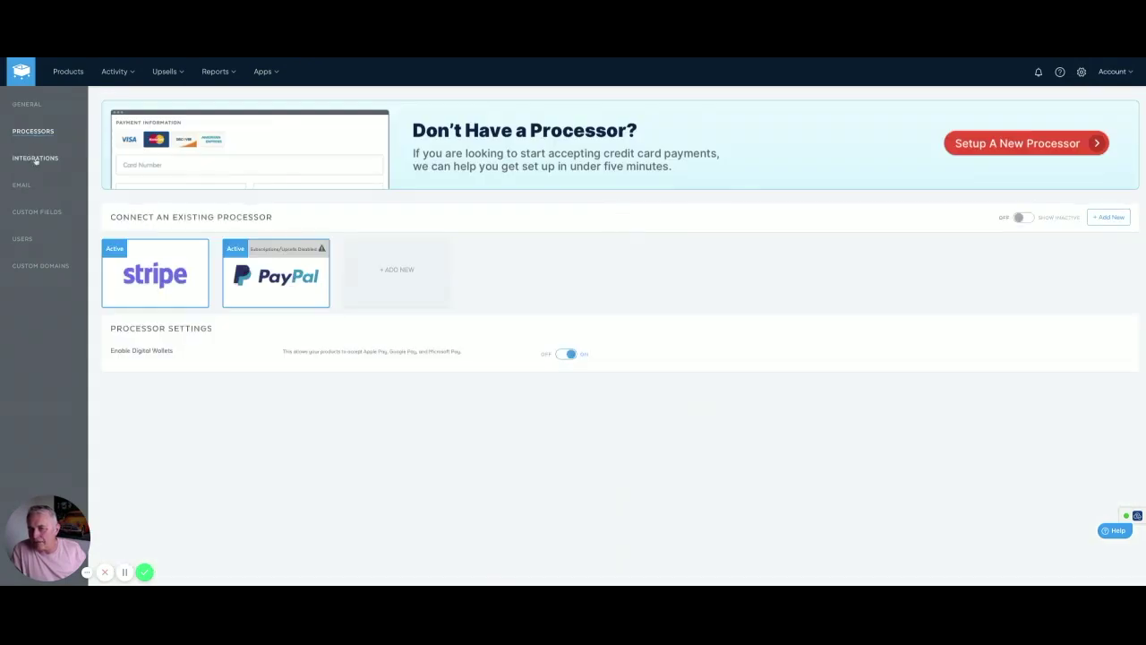
pyautogui.click(36, 159)
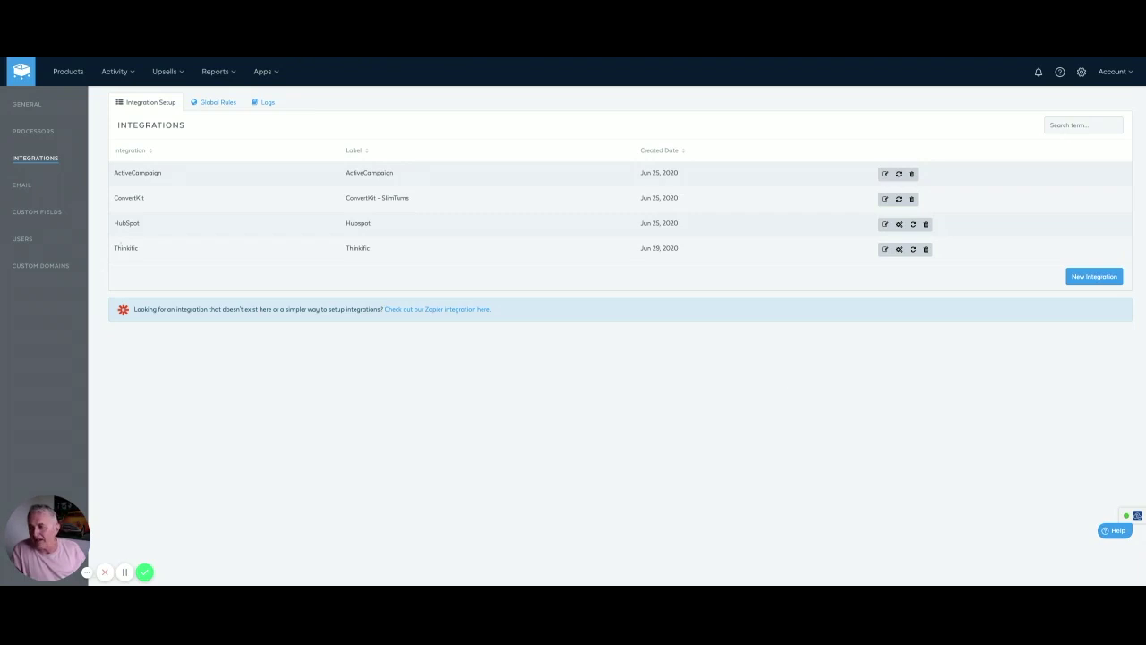
pyautogui.click(27, 188)
# Check custom fields (none), users (two administrators) and custom domains (none), then return to the dashboard
pyautogui.click(36, 212)
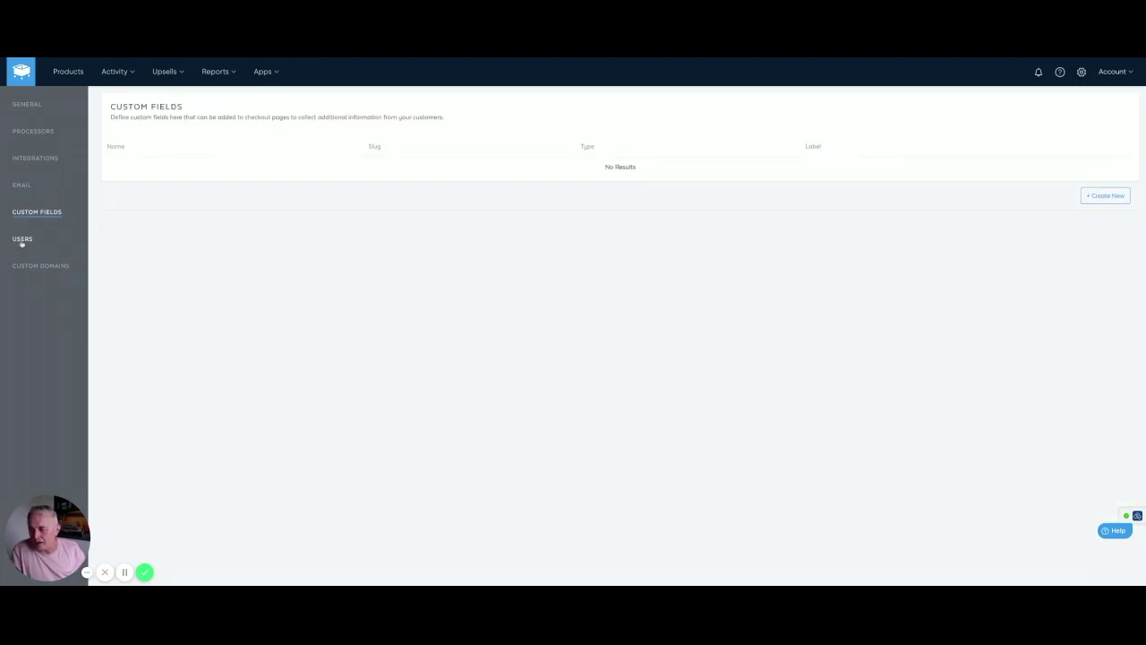
pyautogui.click(22, 240)
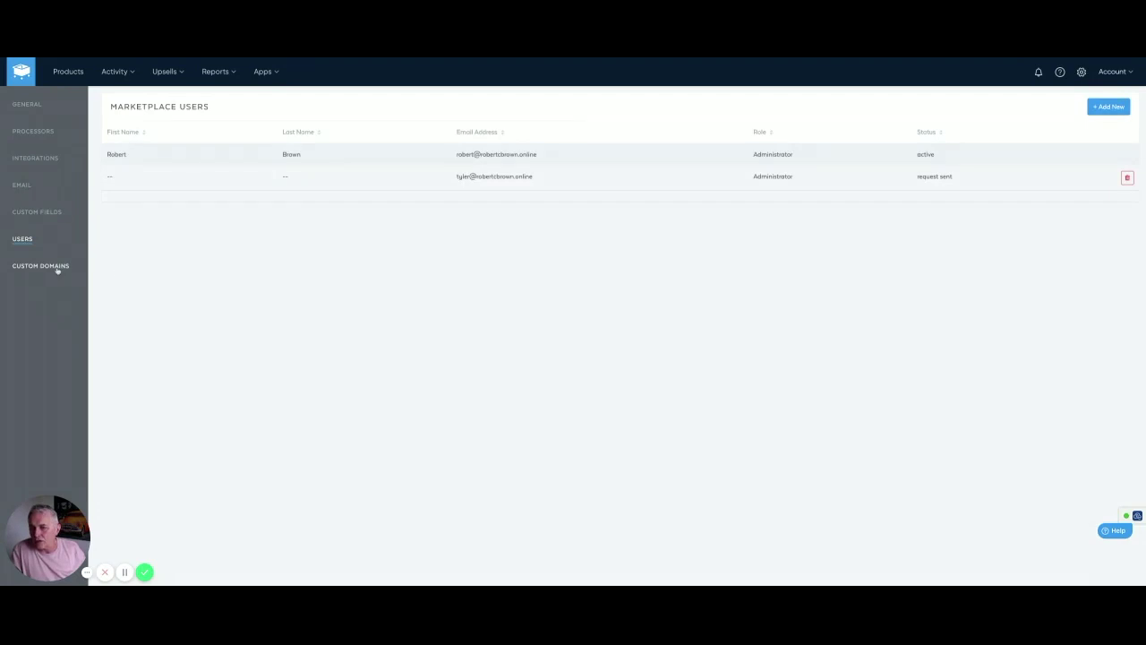
pyautogui.click(54, 267)
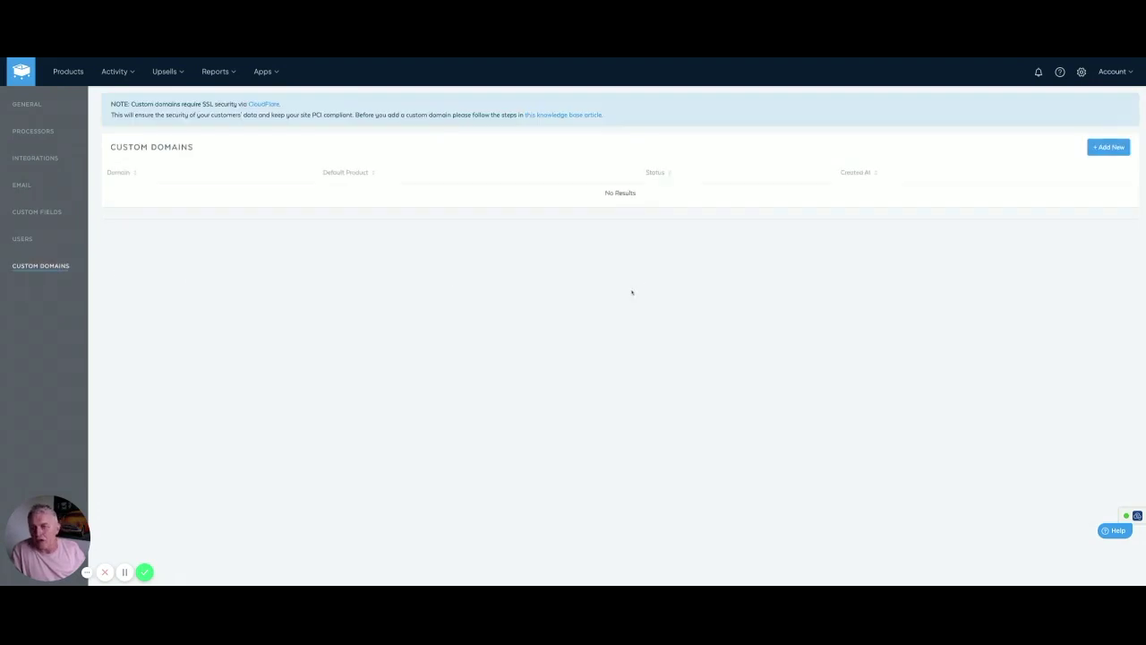
pyautogui.click(19, 77)
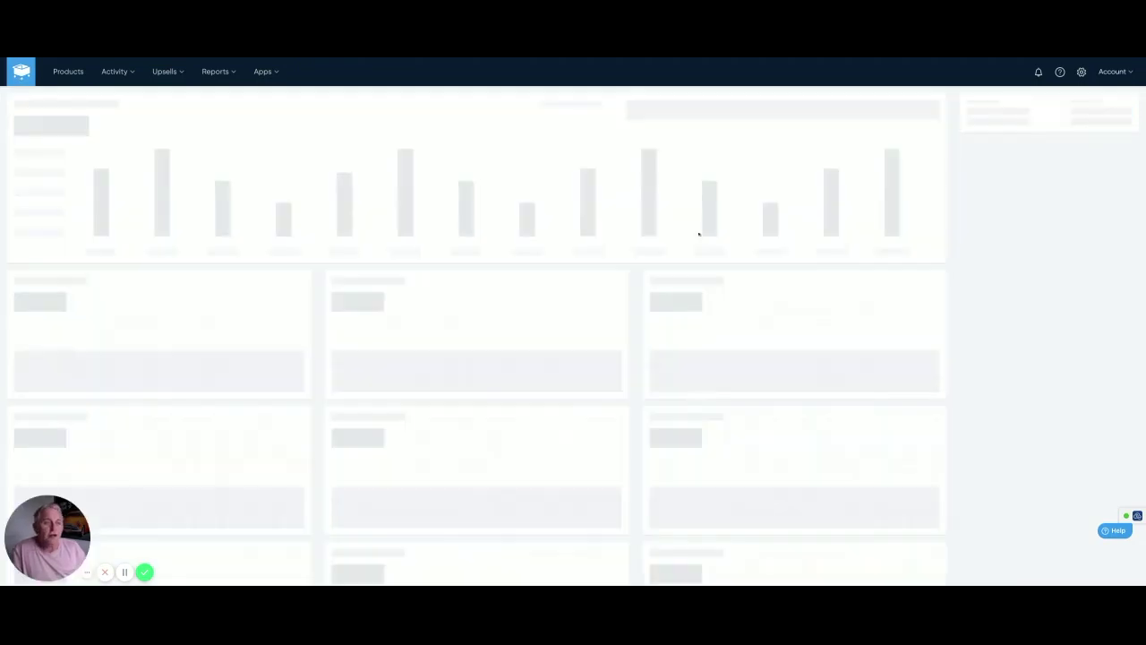